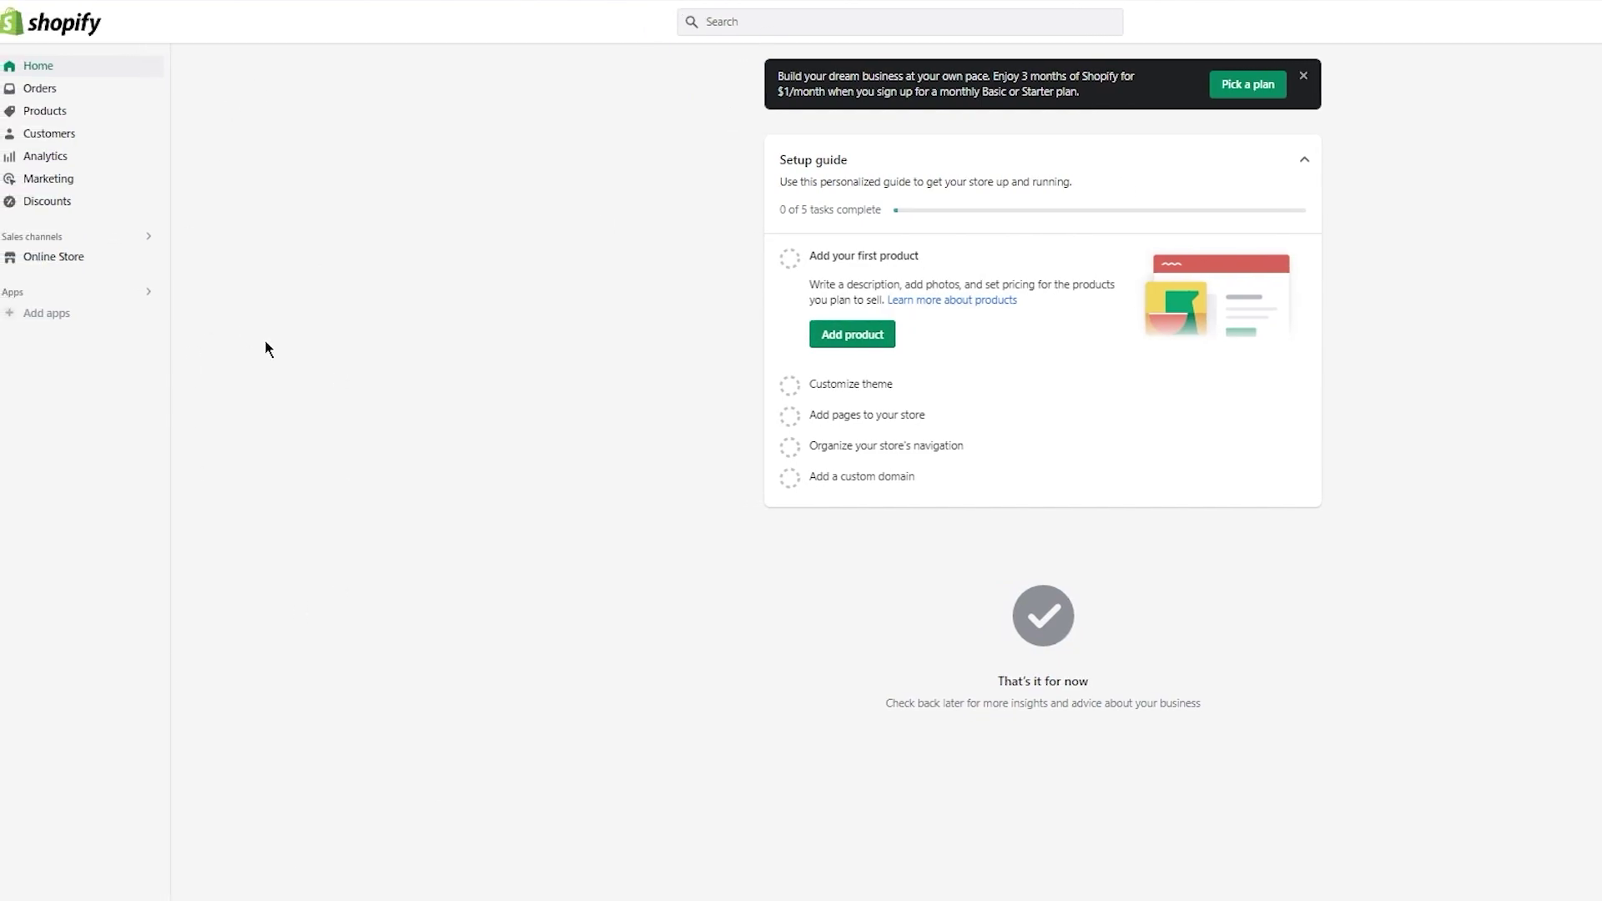
Look through the Orders, Products, Customers and Analytics sections of the store admin
left_click(67, 94)
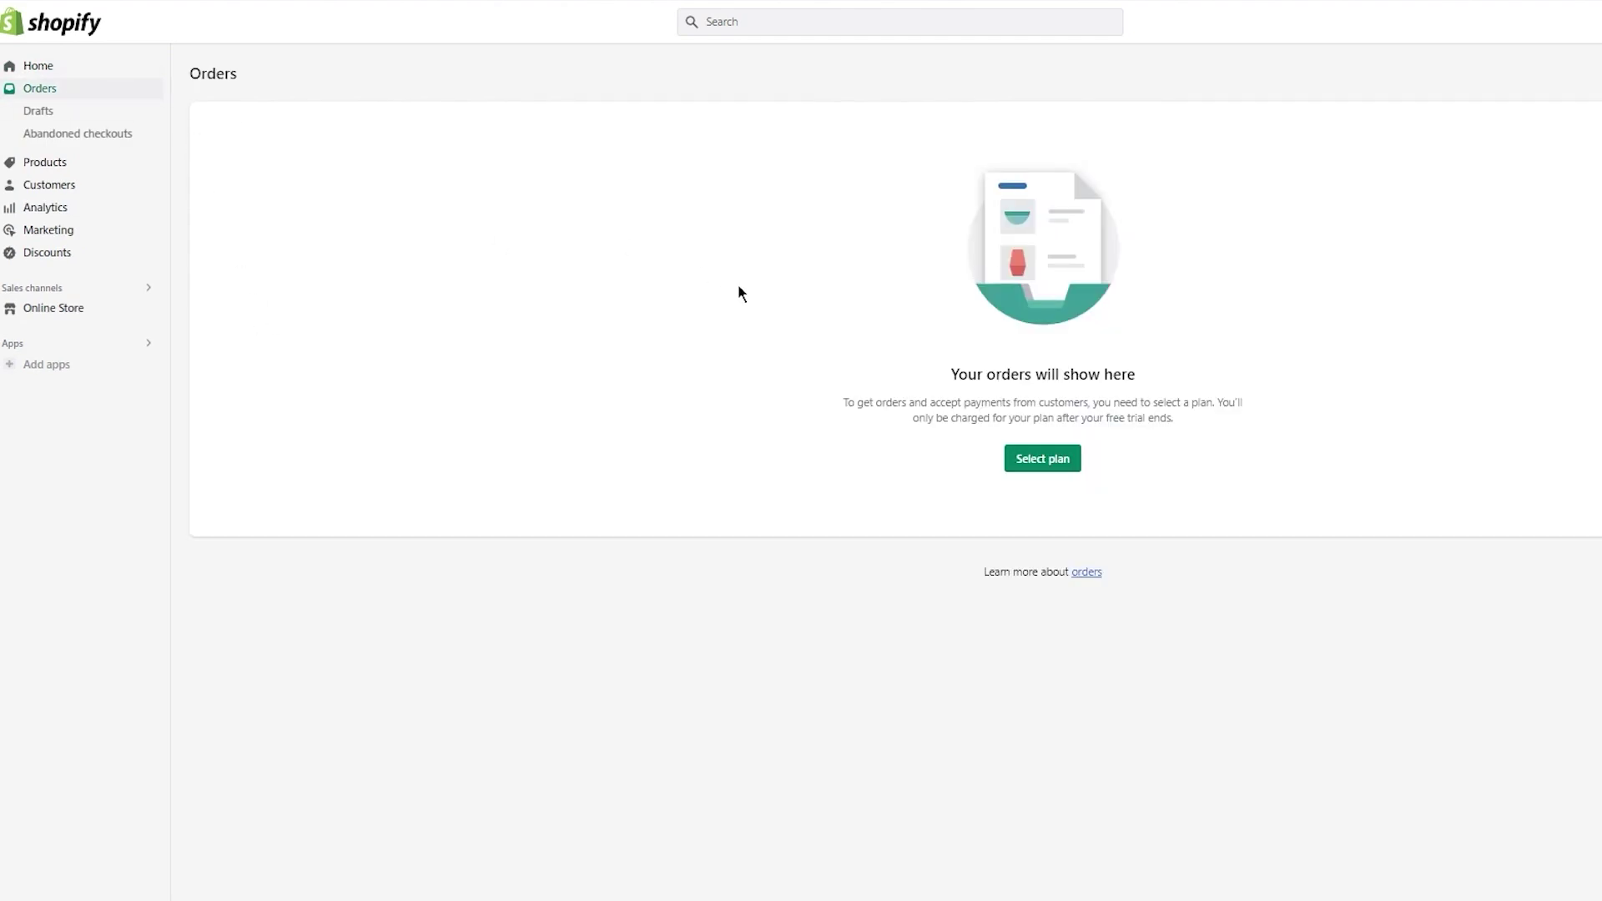
left_click(50, 162)
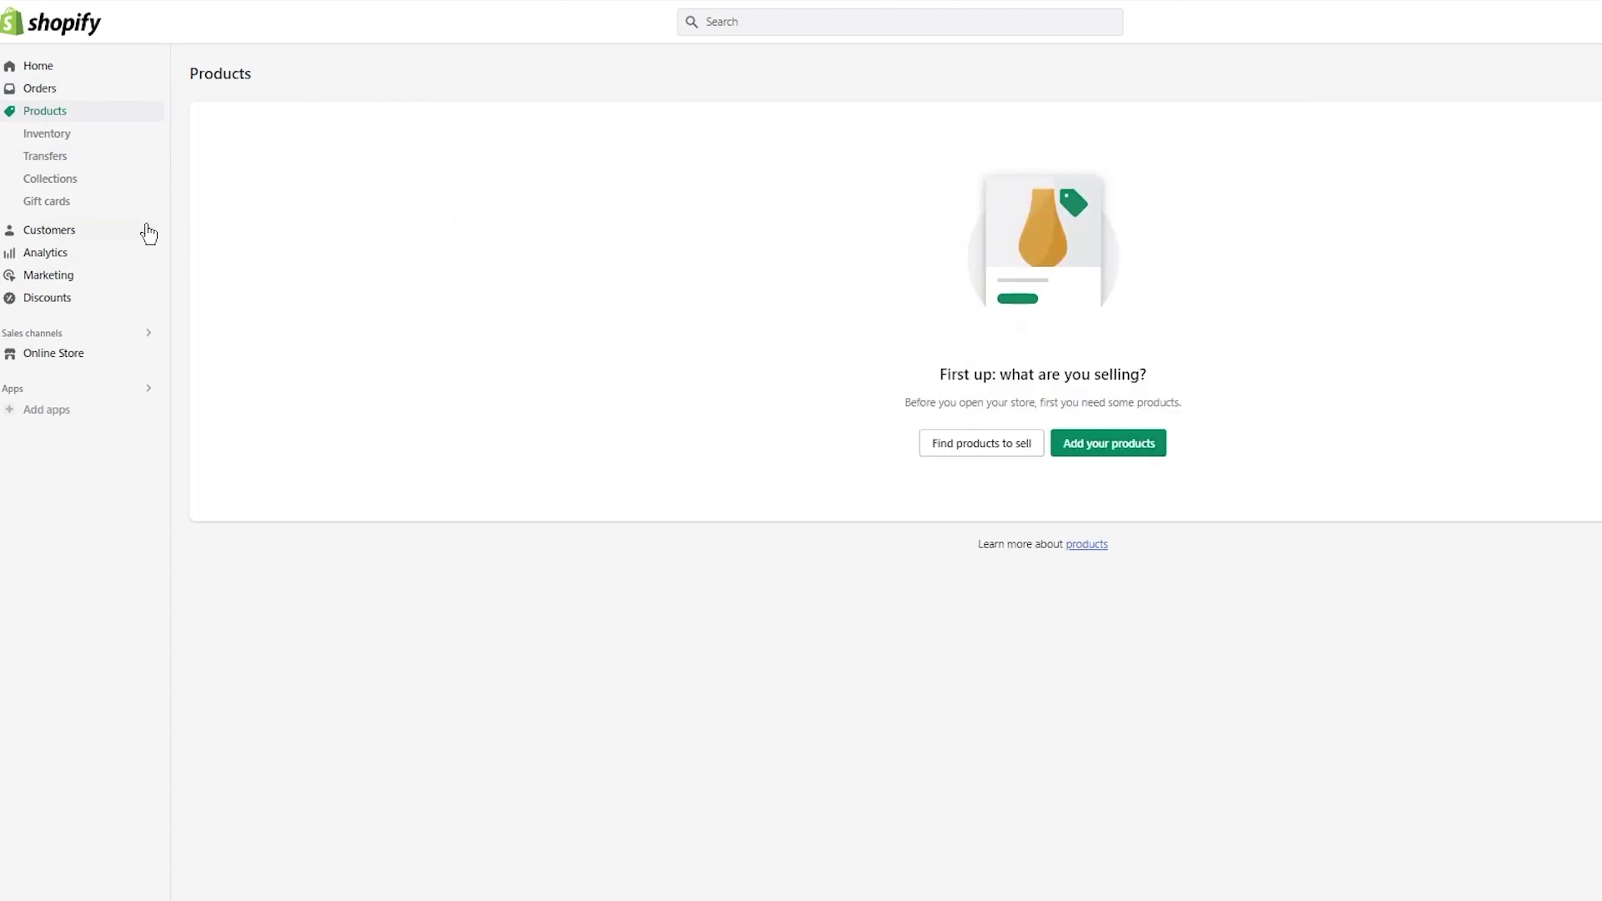
left_click(149, 231)
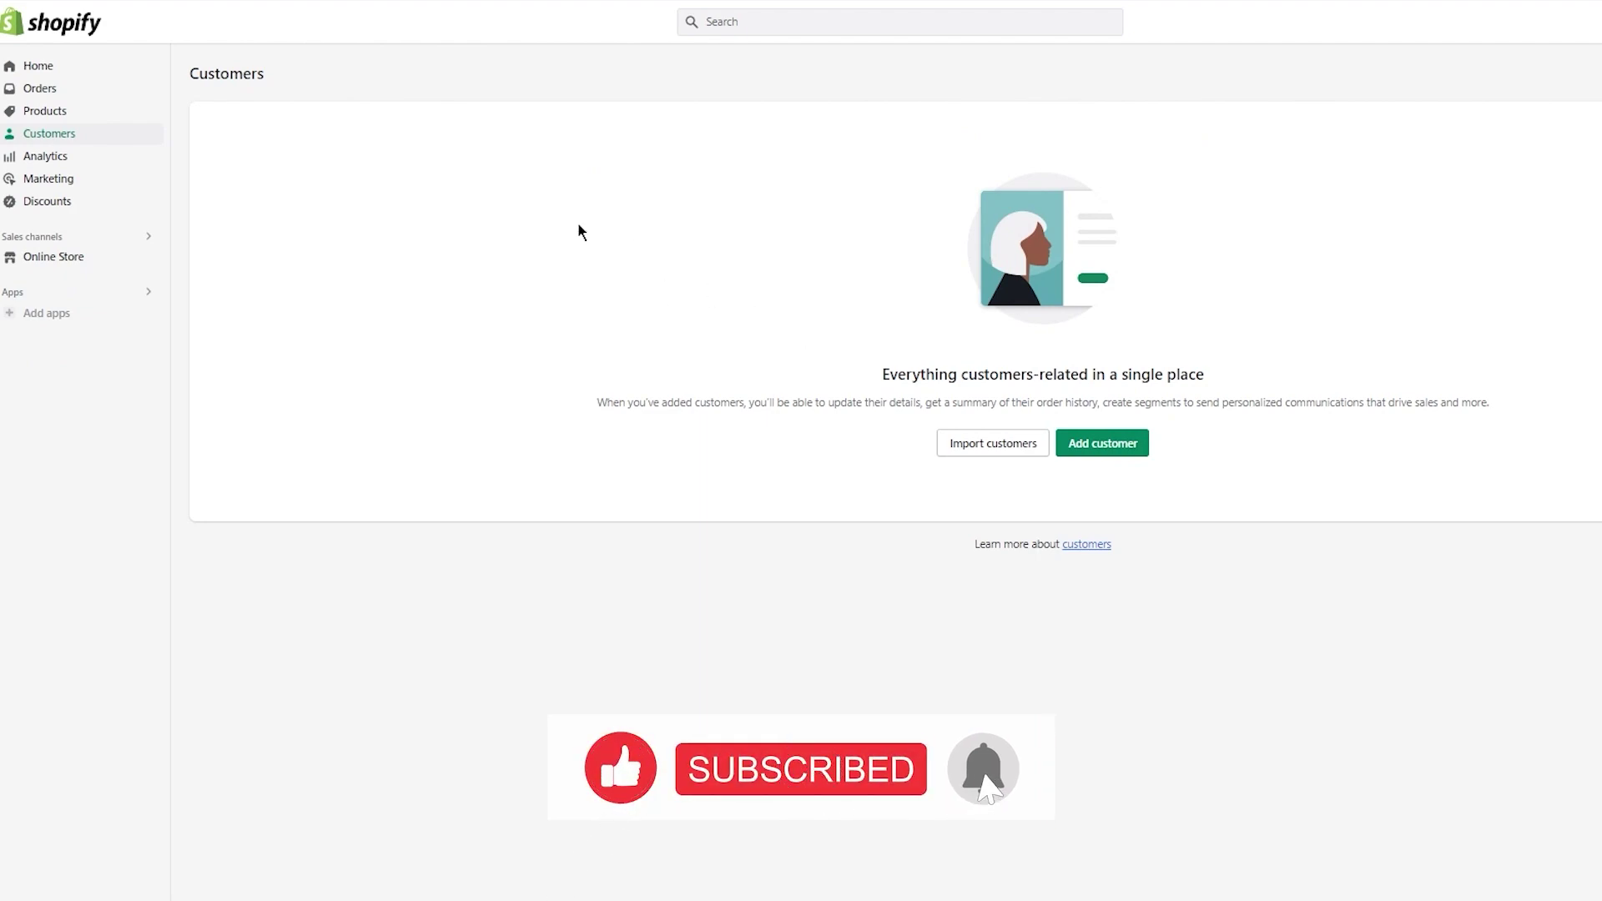
left_click(65, 159)
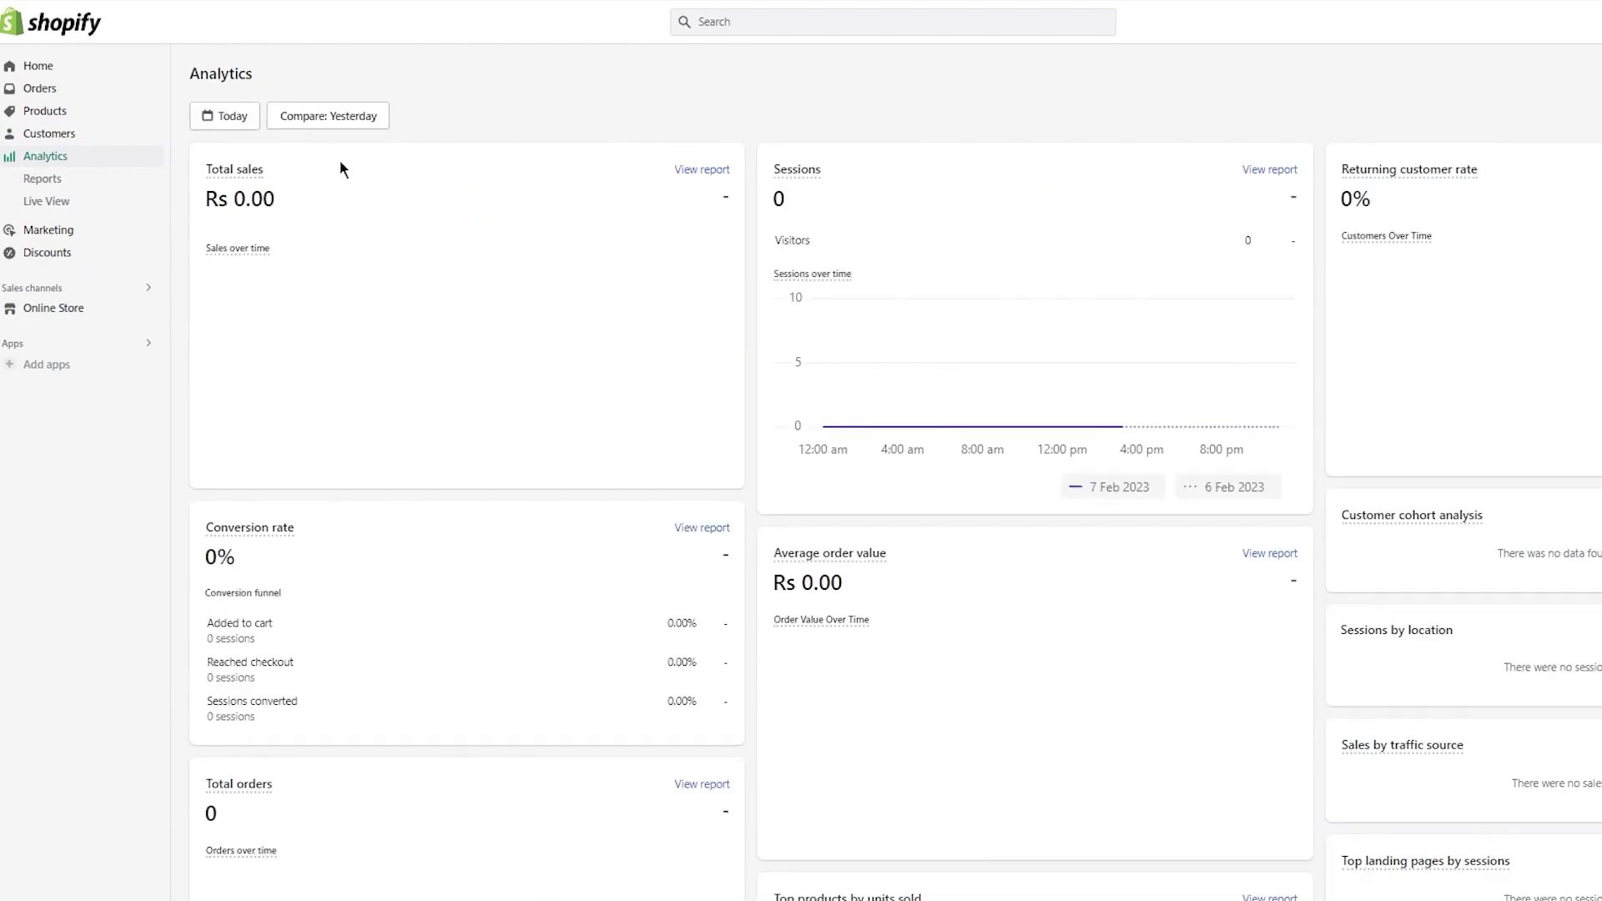
Scan the Marketing overview, then go to the Discounts page
left_click(48, 229)
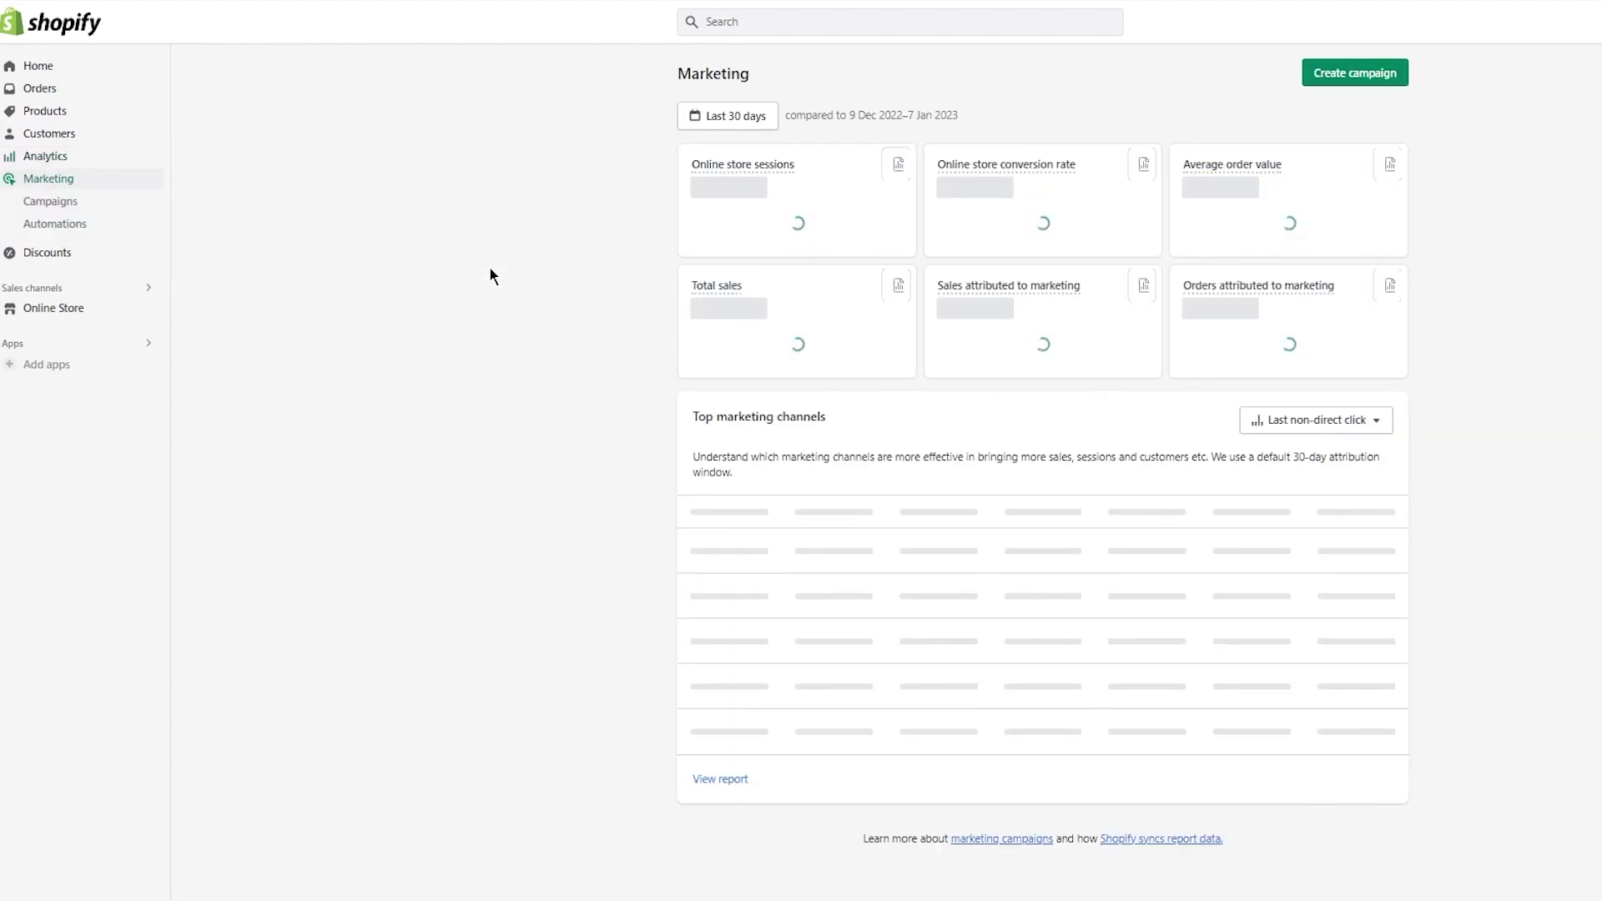
scroll(444, 797, "down", 6)
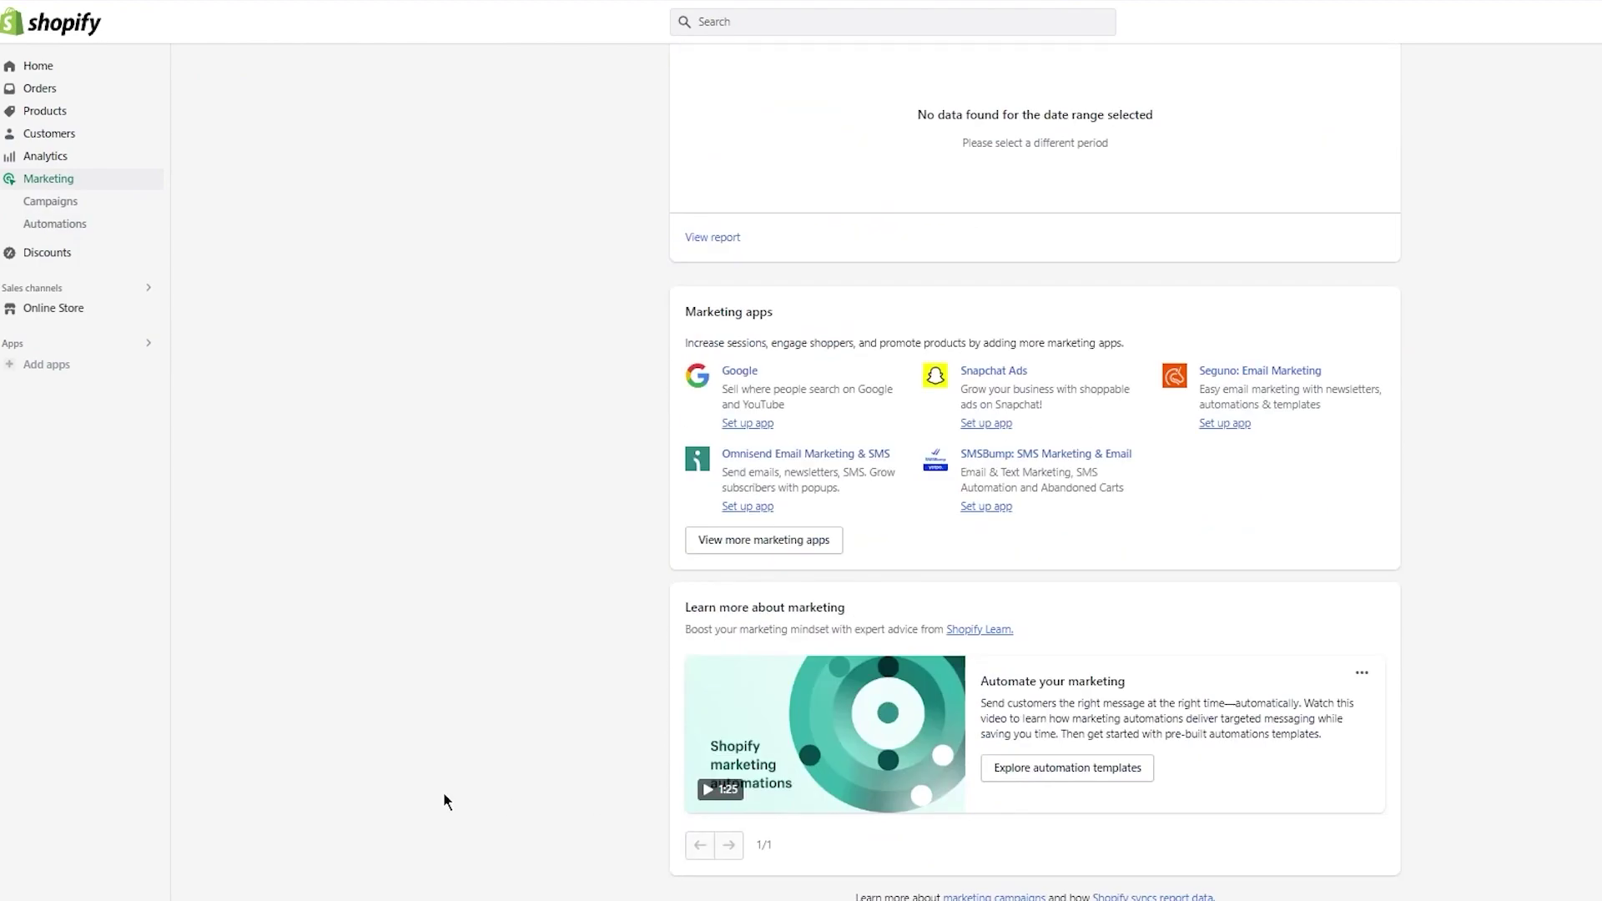
scroll(443, 797, "up", 6)
left_click(48, 257)
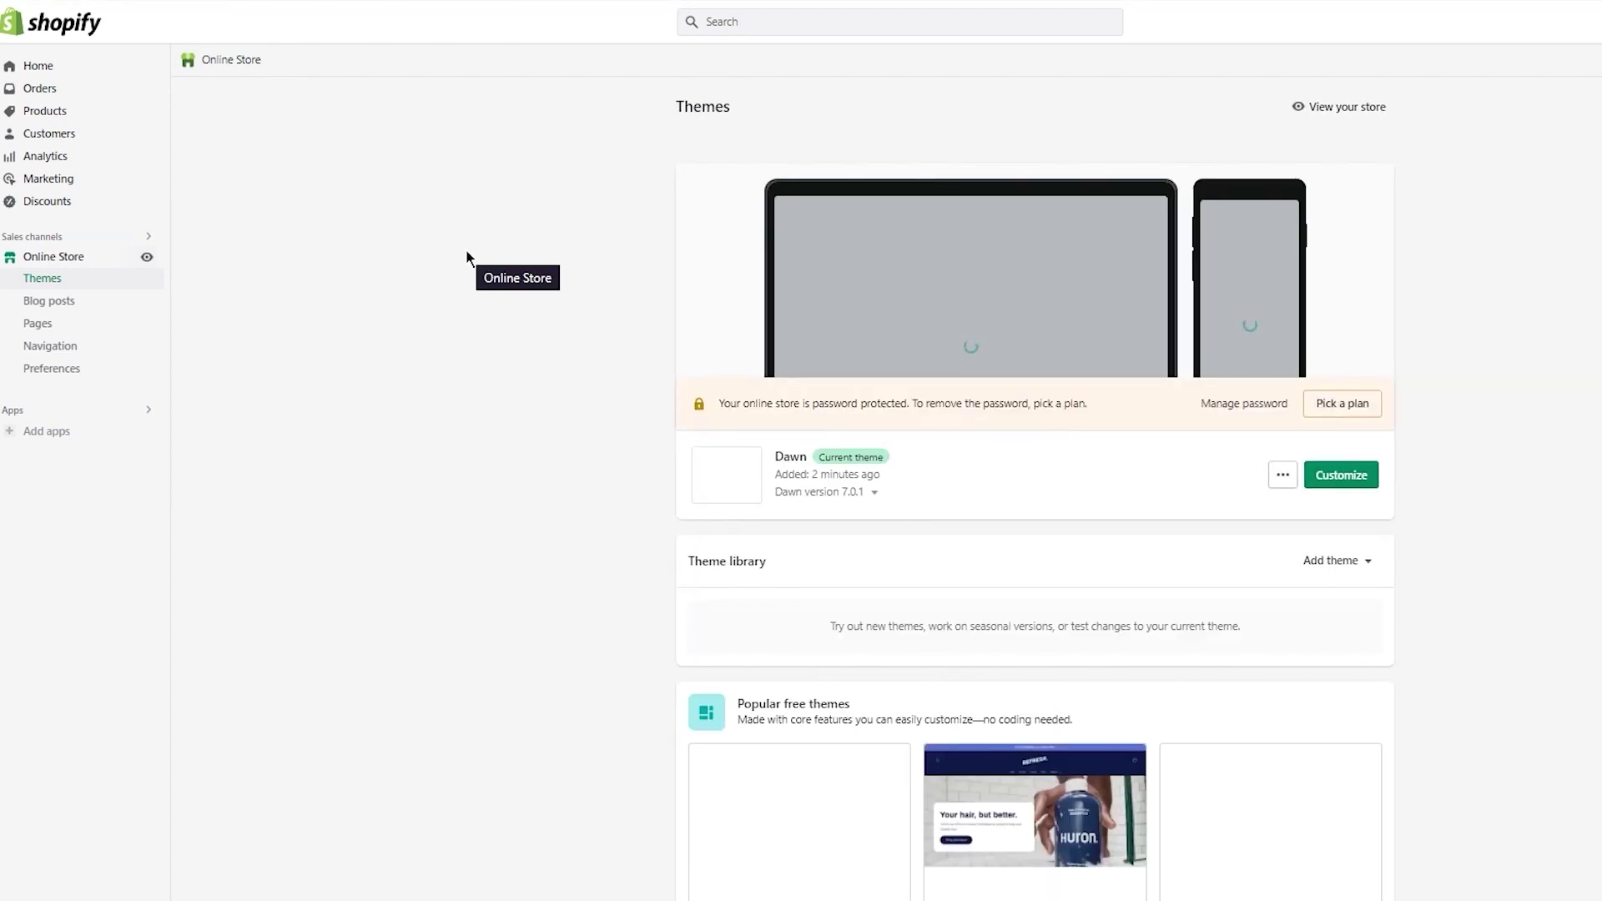
Visit the Online Store's Blog posts, Pages and Navigation, ending on Preferences
left_click(33, 304)
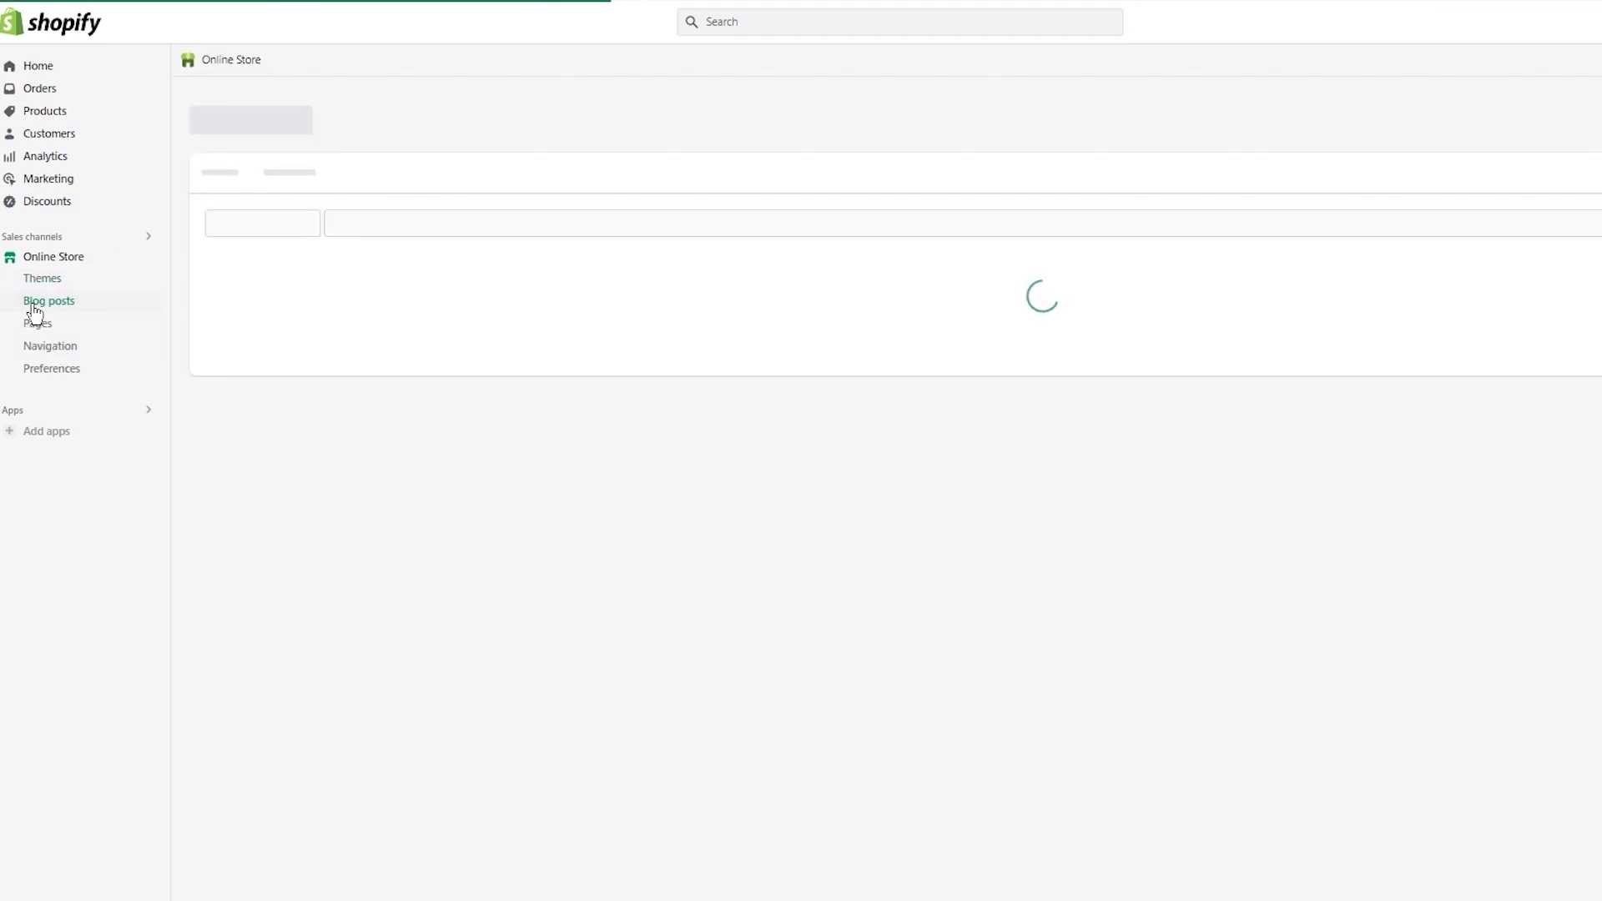
left_click(84, 326)
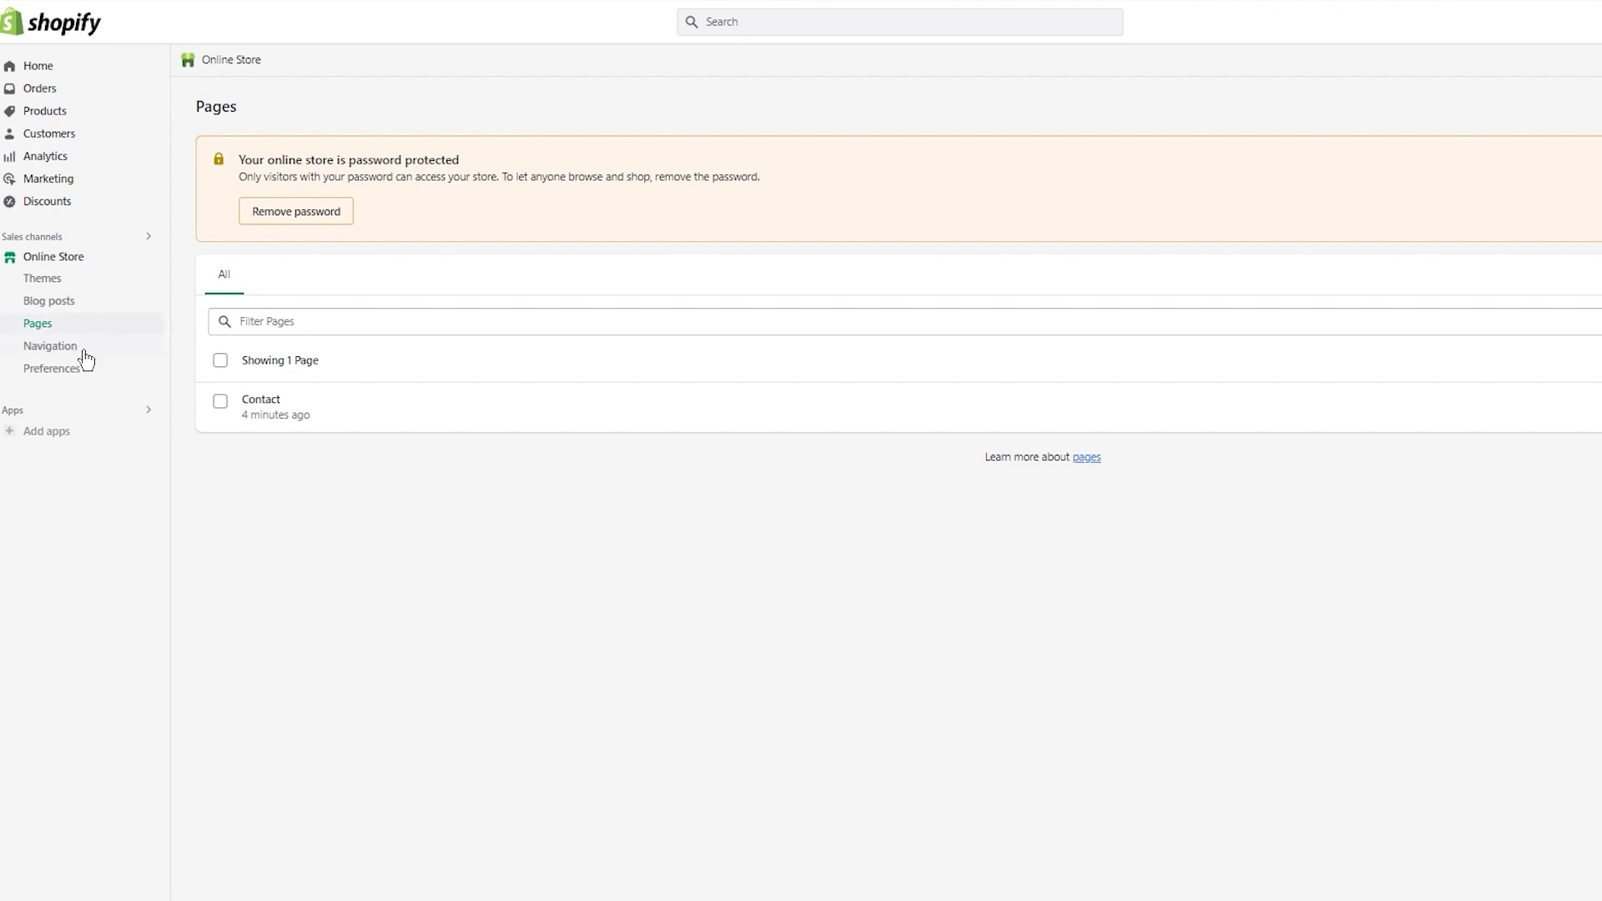
left_click(53, 346)
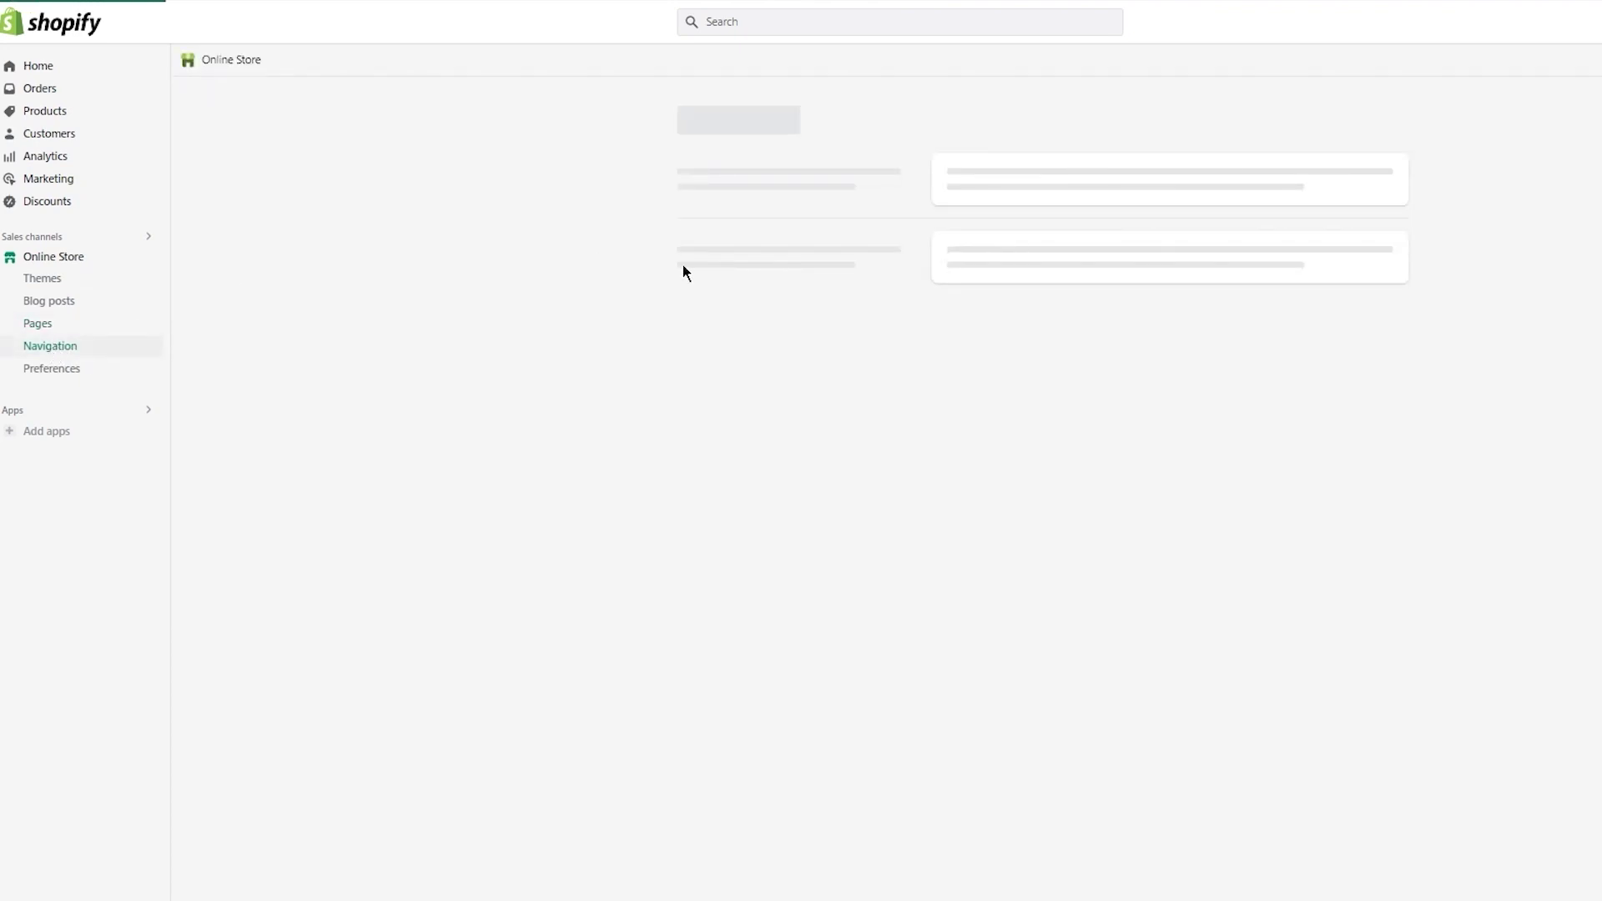
left_click(54, 373)
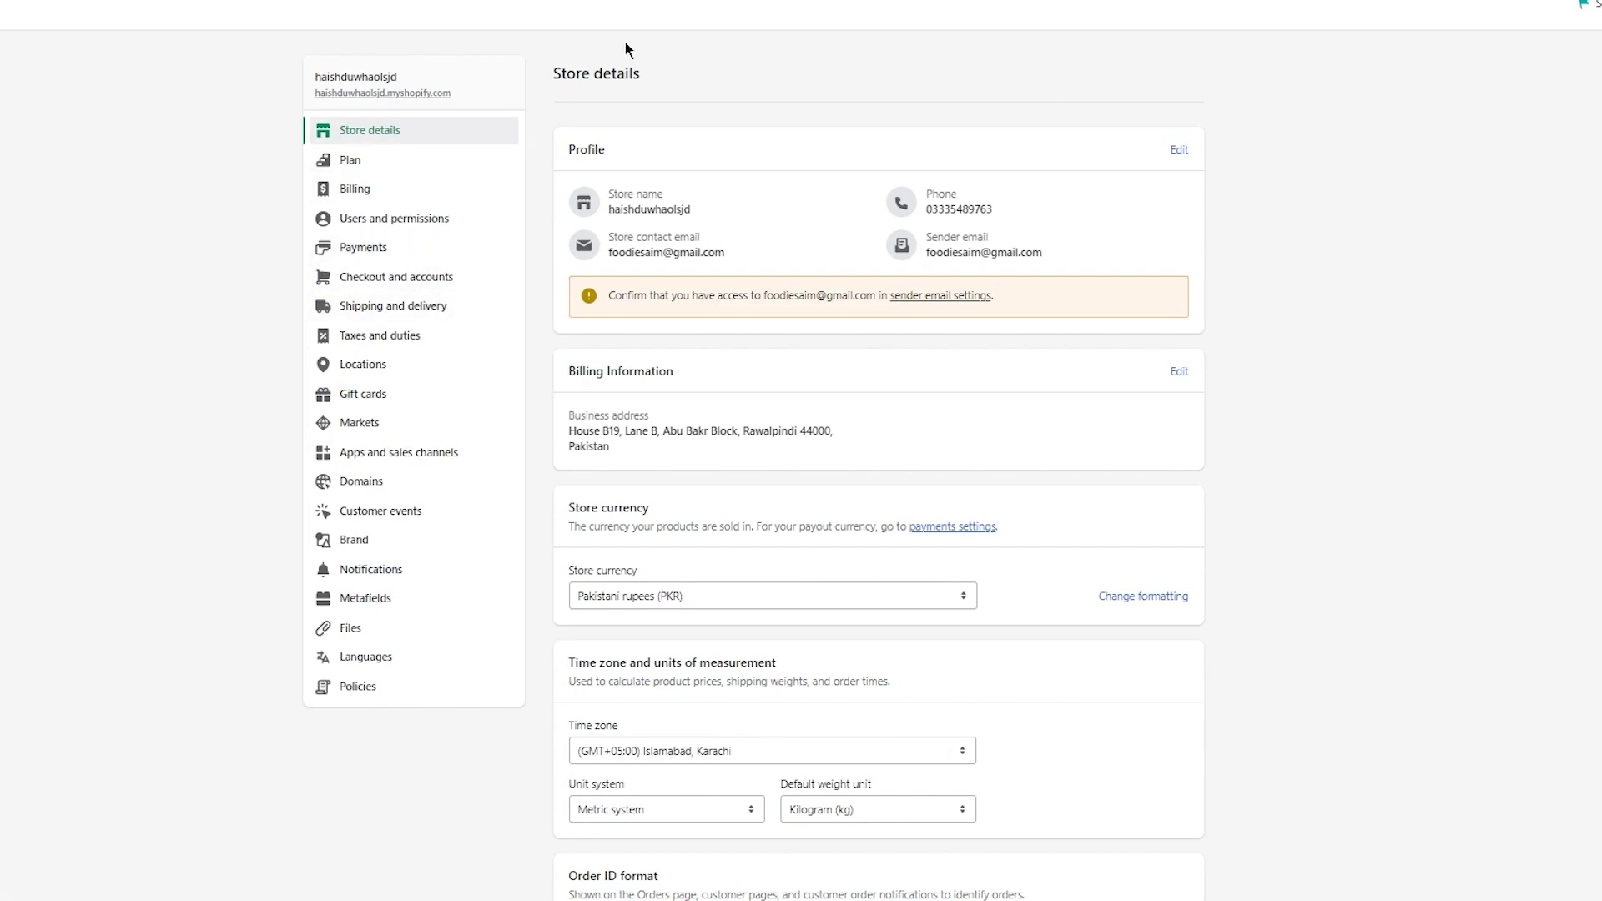
Review Billing (USD, trial ending 10 February 2023) and Checkout settings, then return to Payments
left_click(380, 192)
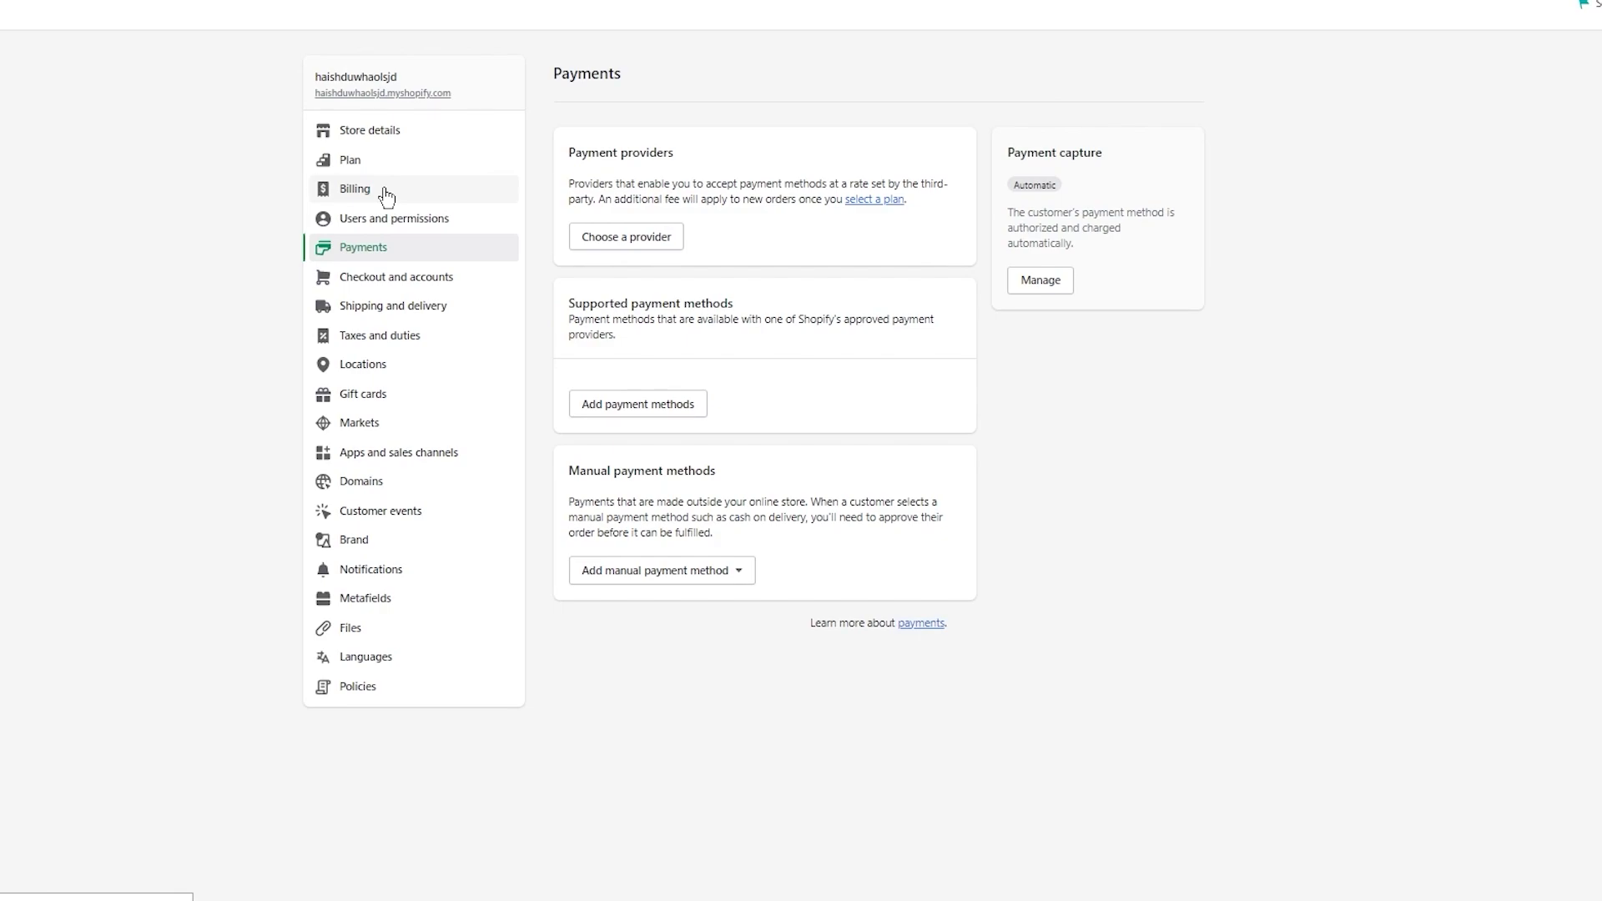
left_click(385, 195)
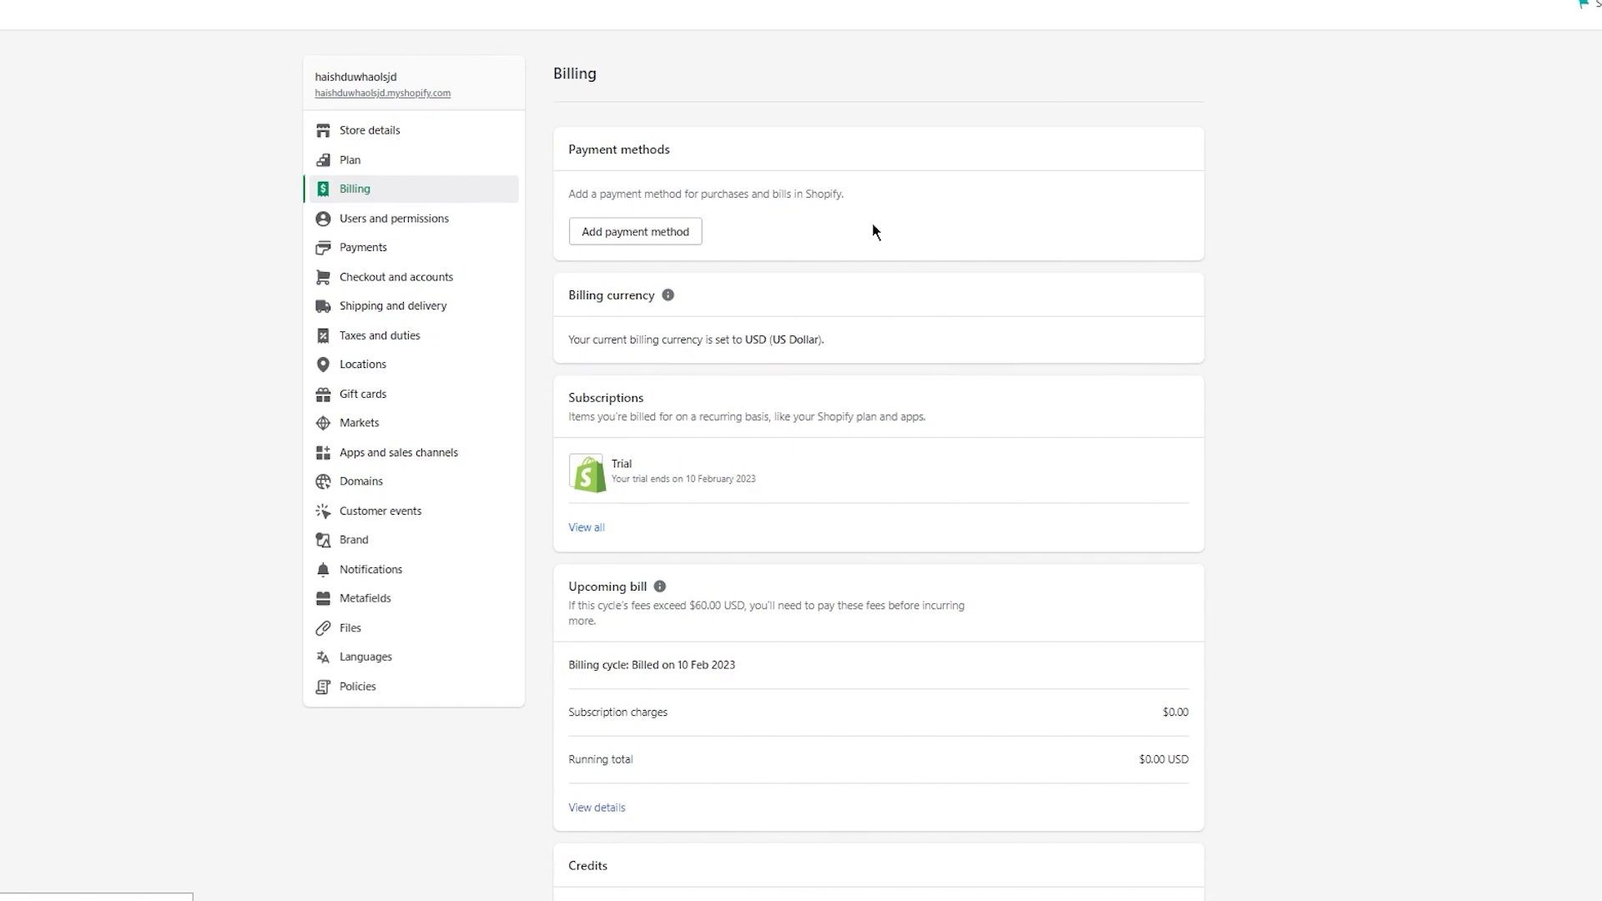
left_click(376, 271)
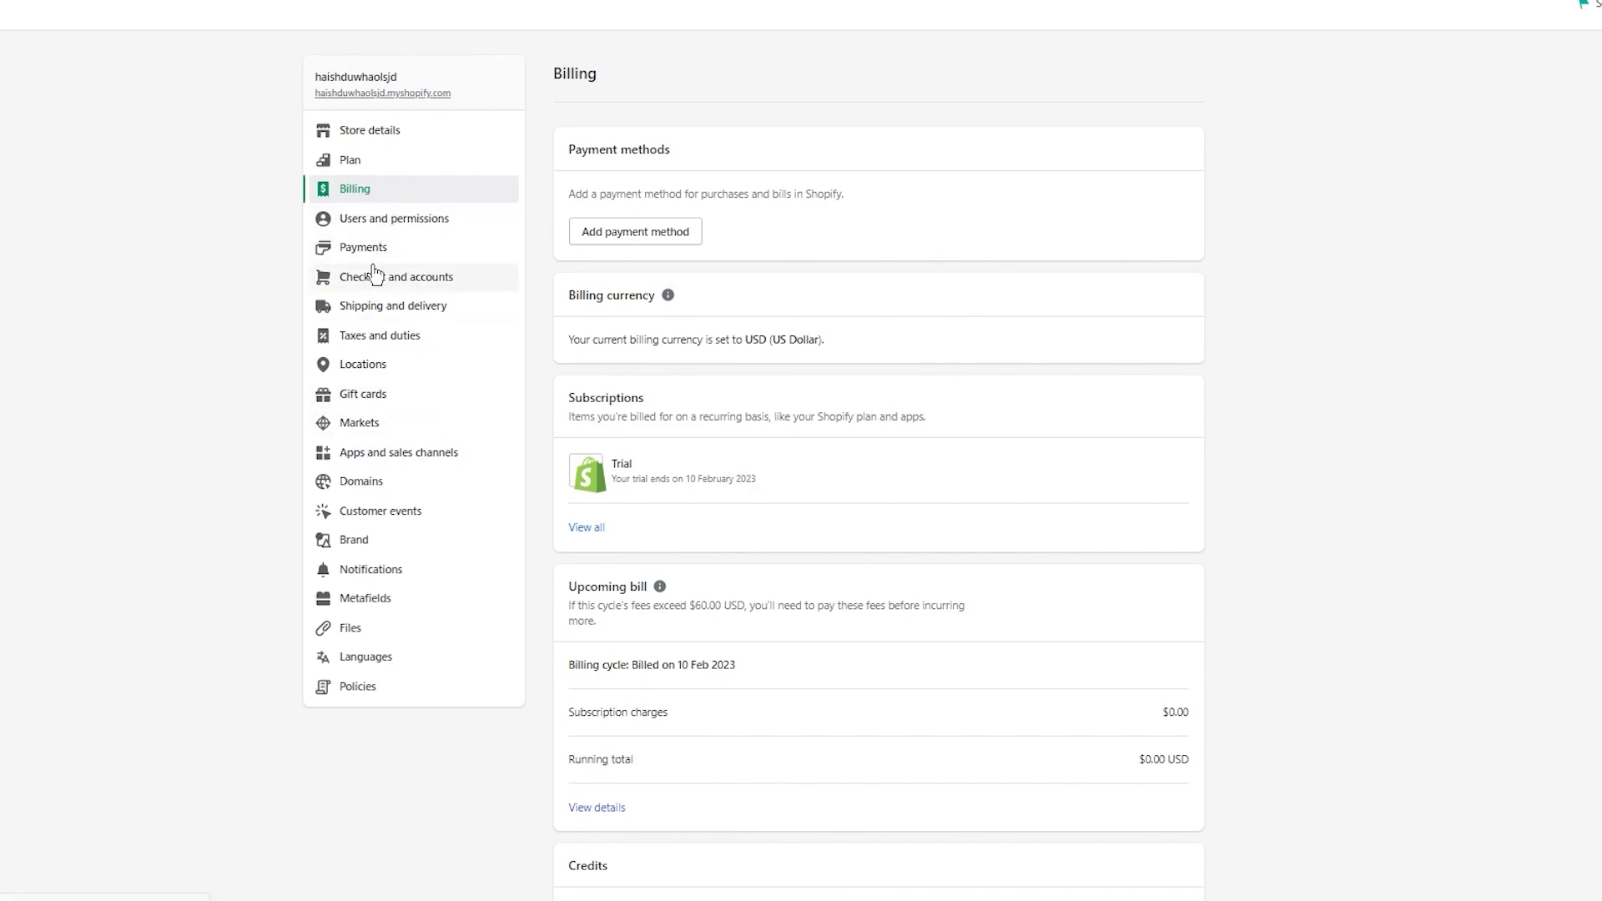
left_click(375, 257)
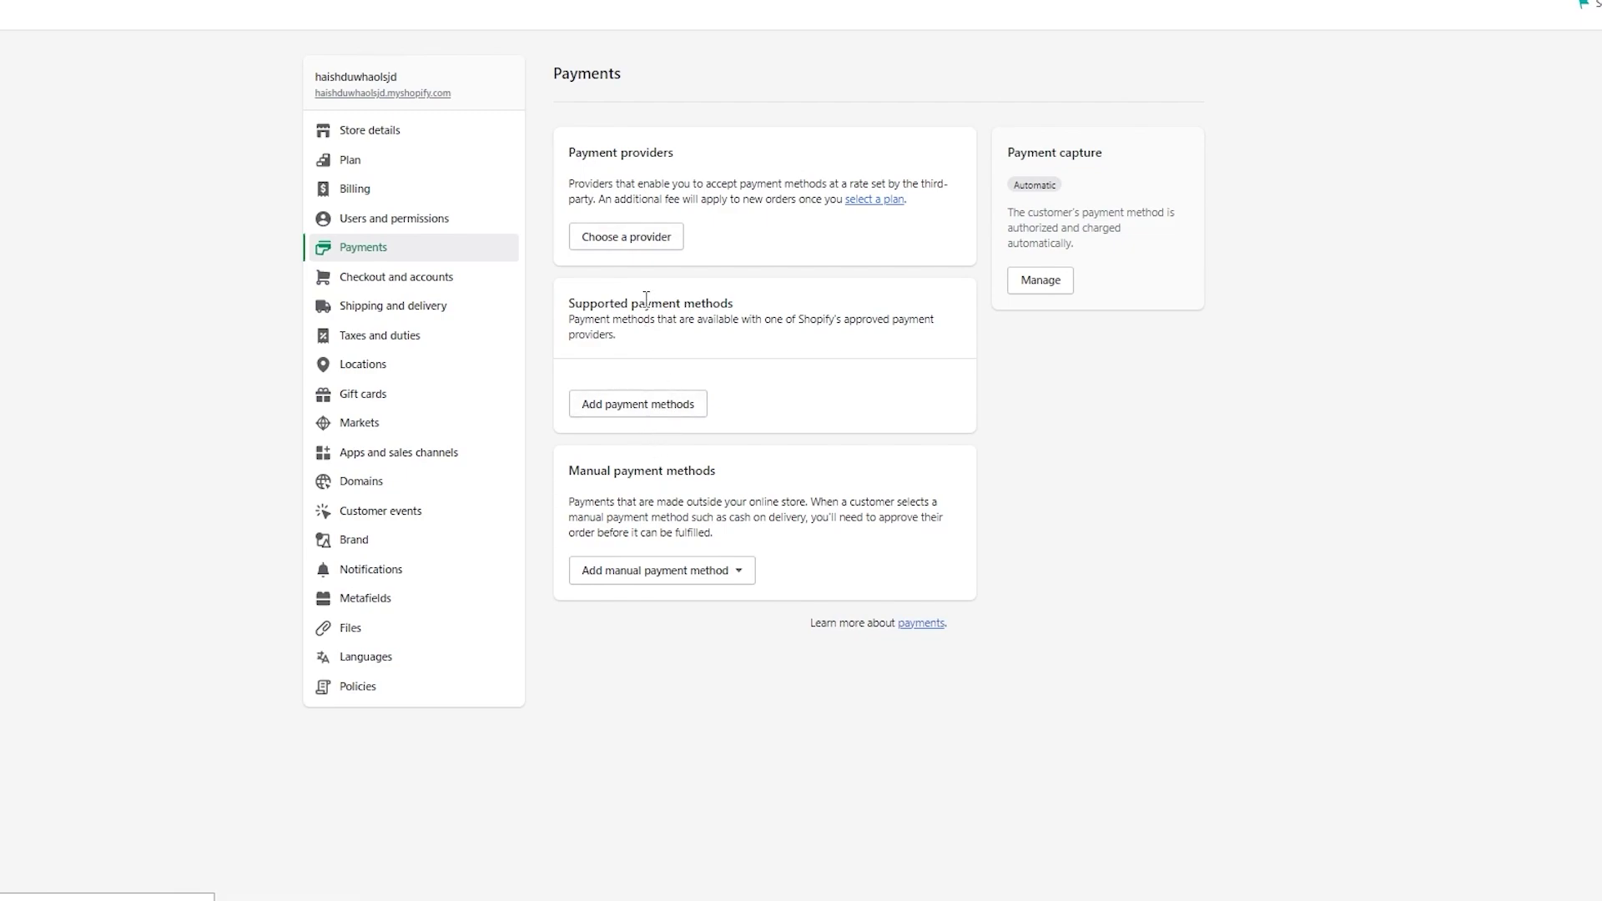
Browse the third-party payment providers list, noting Bogus Gateway and 2Checkout are available
left_click(624, 240)
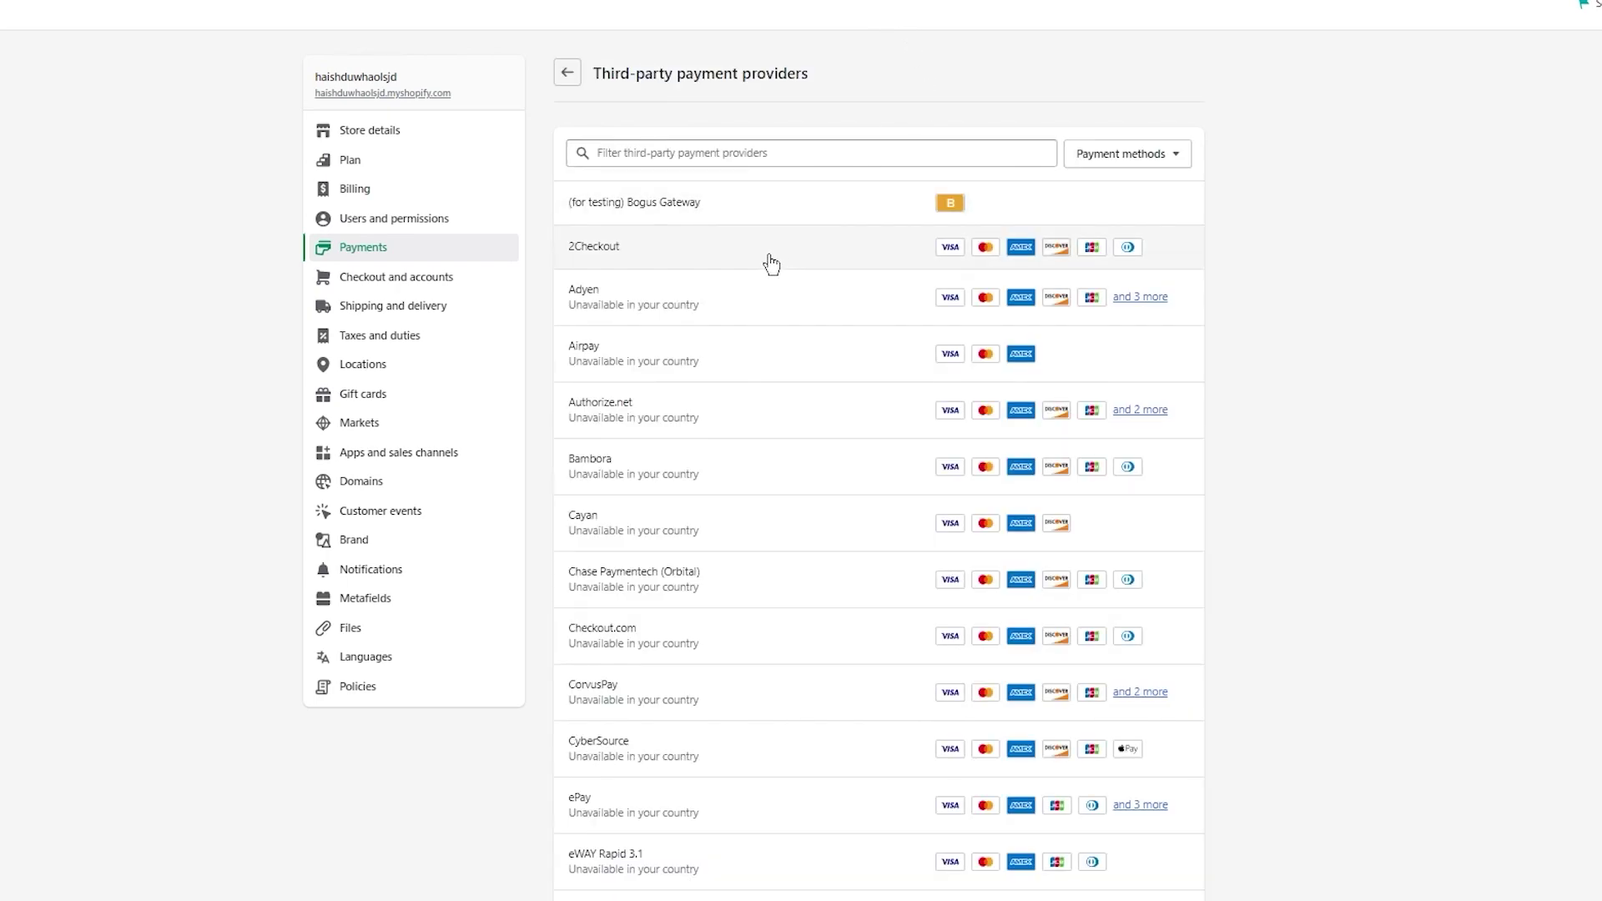
scroll(863, 340, "down", 15)
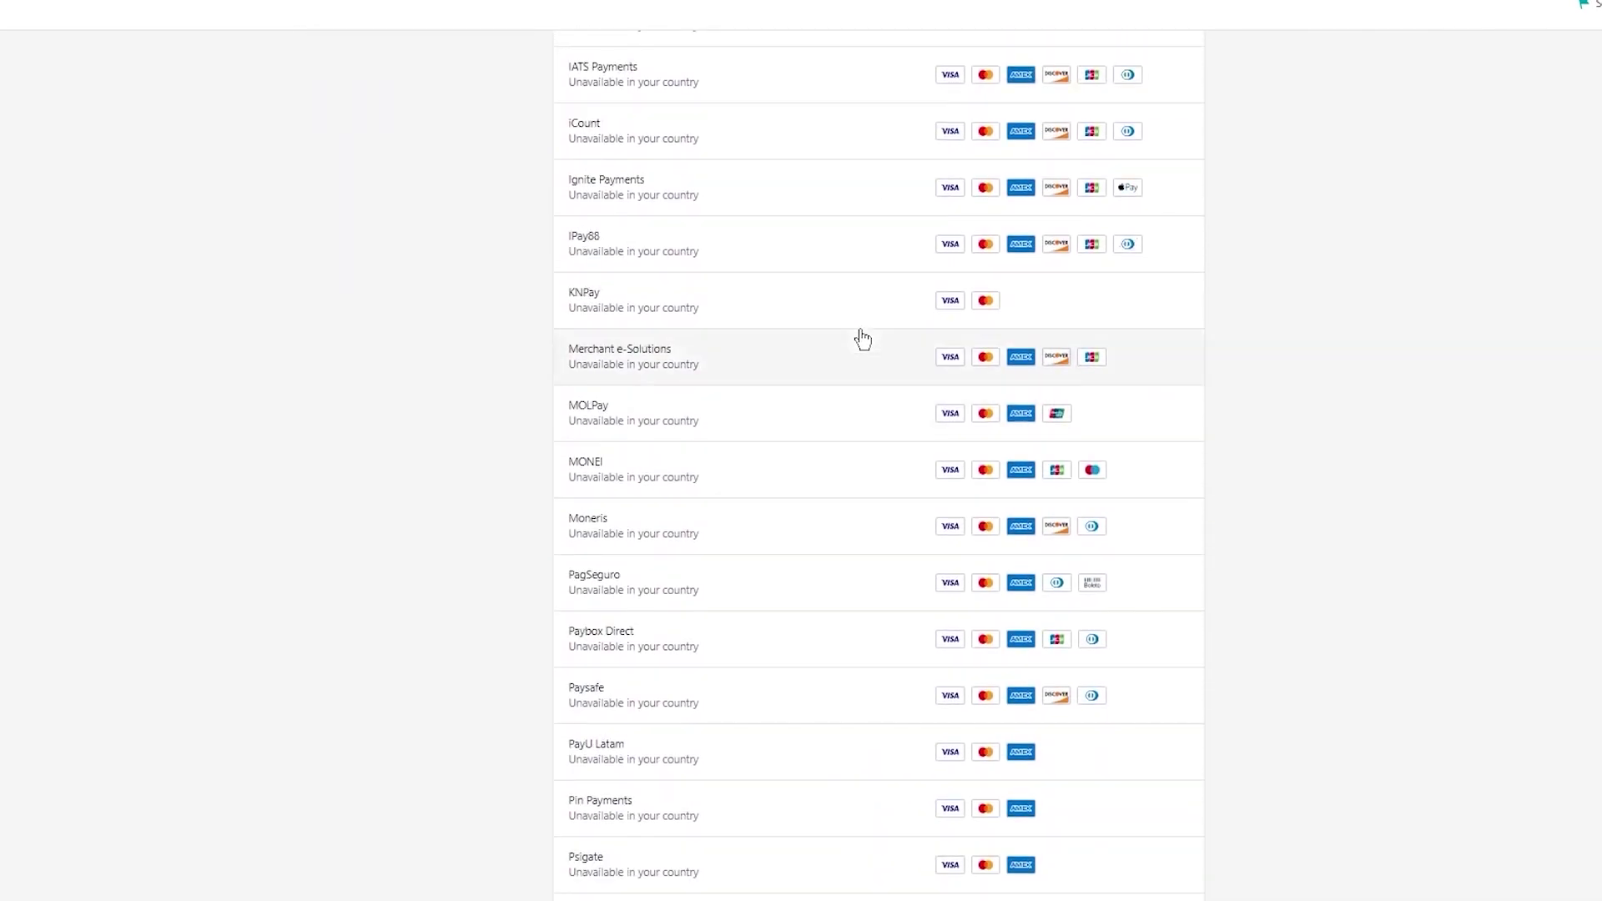
scroll(863, 340, "up", 15)
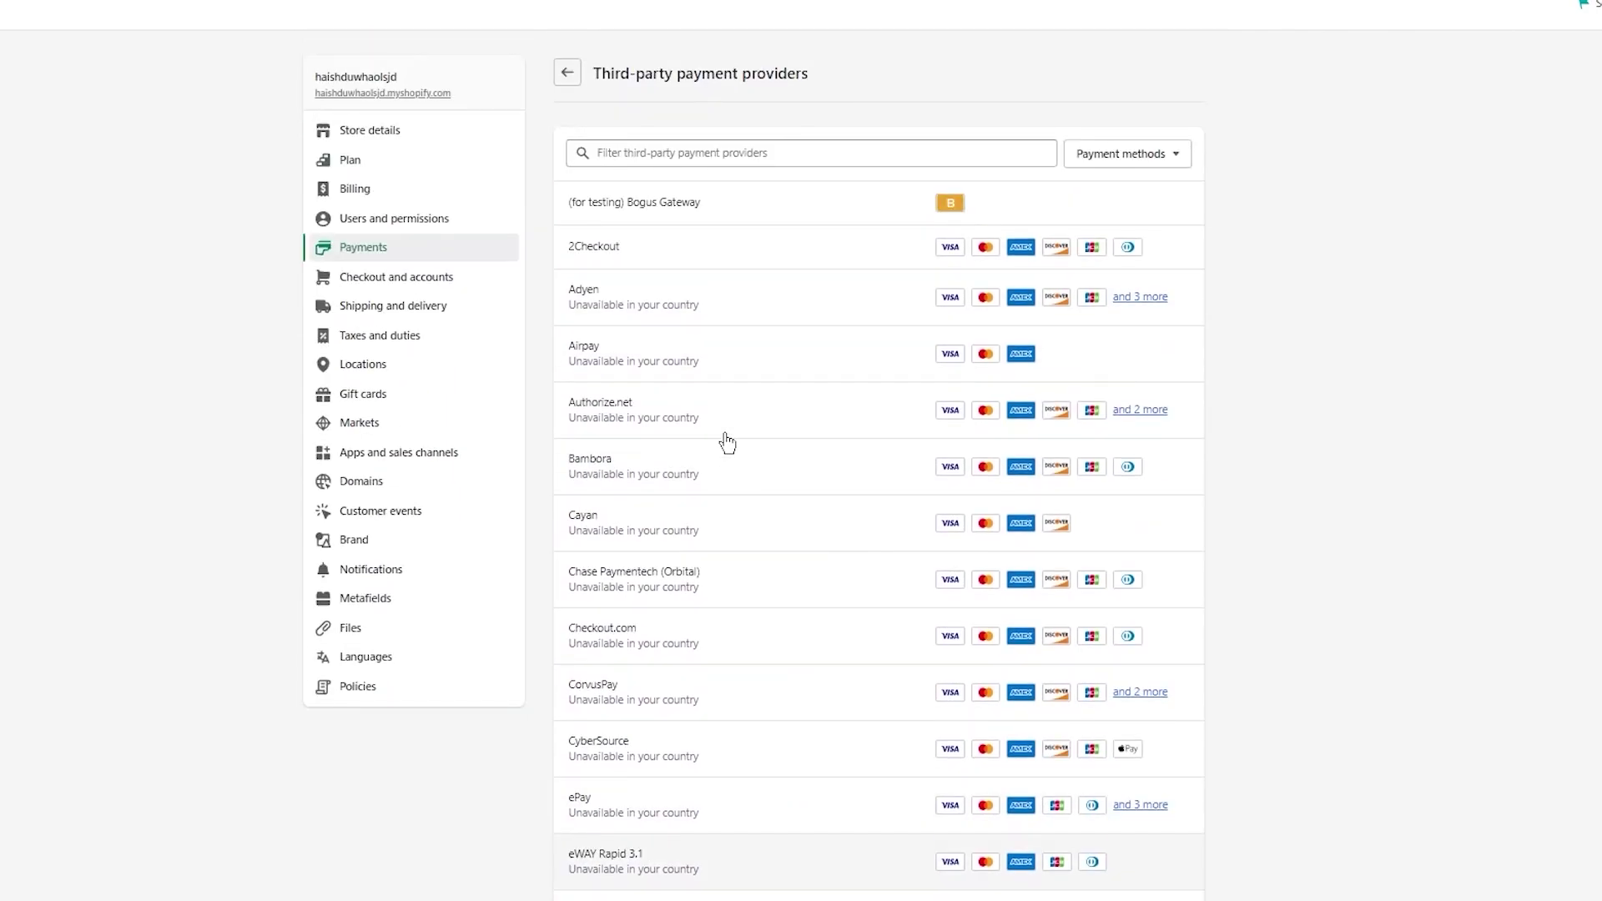
scroll(723, 444, "down", 15)
scroll(723, 443, "down", 5)
scroll(722, 443, "up", 20)
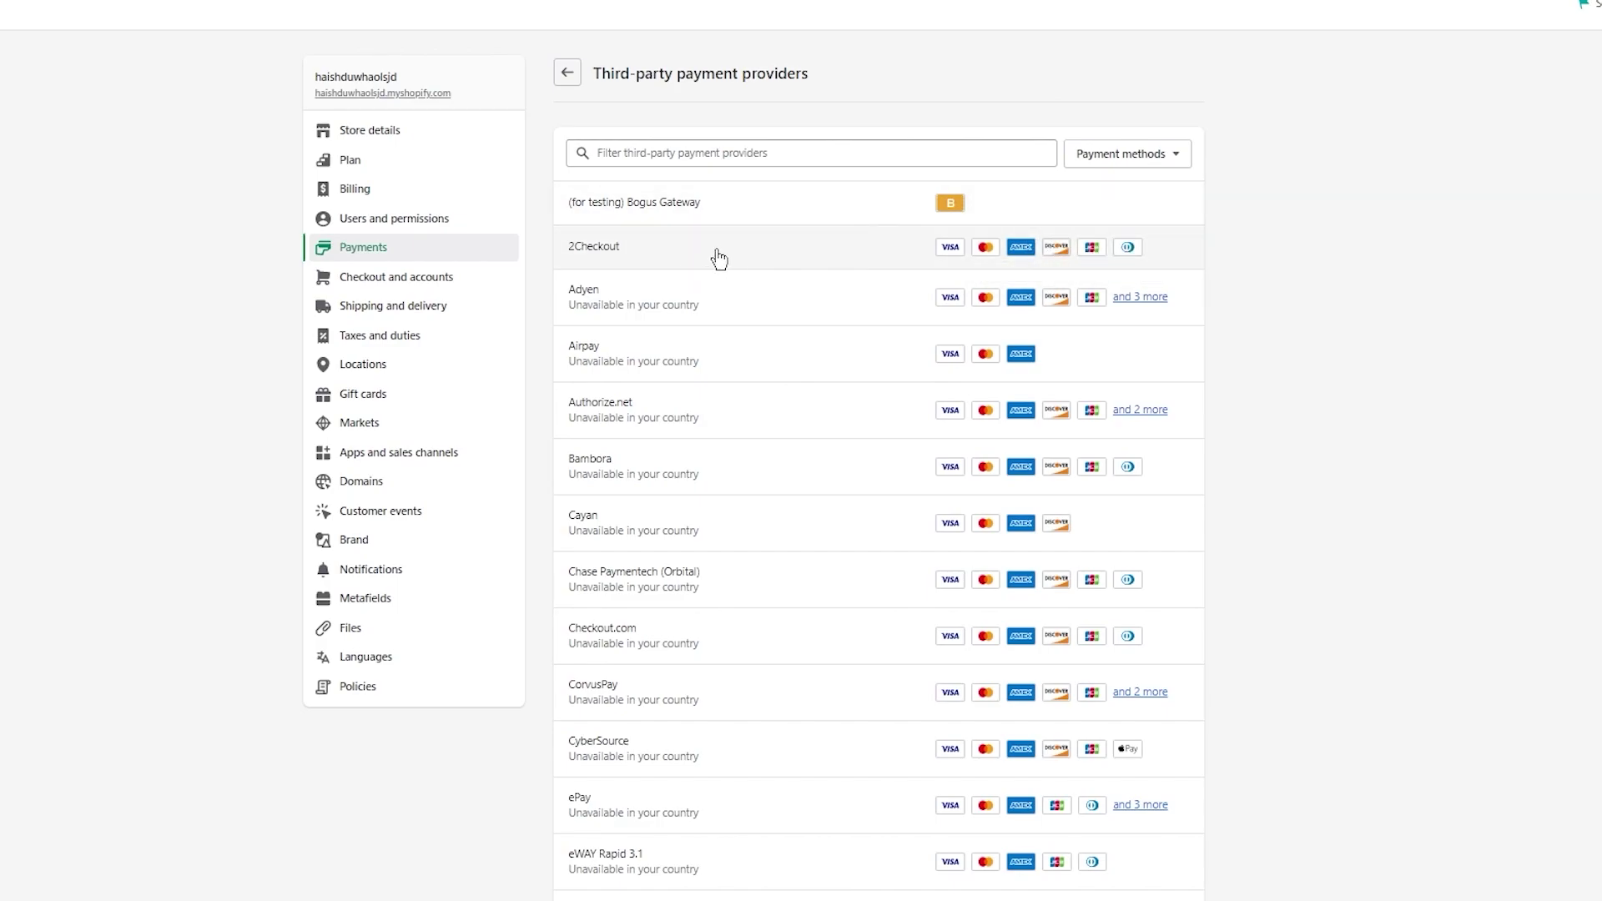
Open the 2Checkout setup page and review its Secret Word field, account fields and six card types
left_click(600, 259)
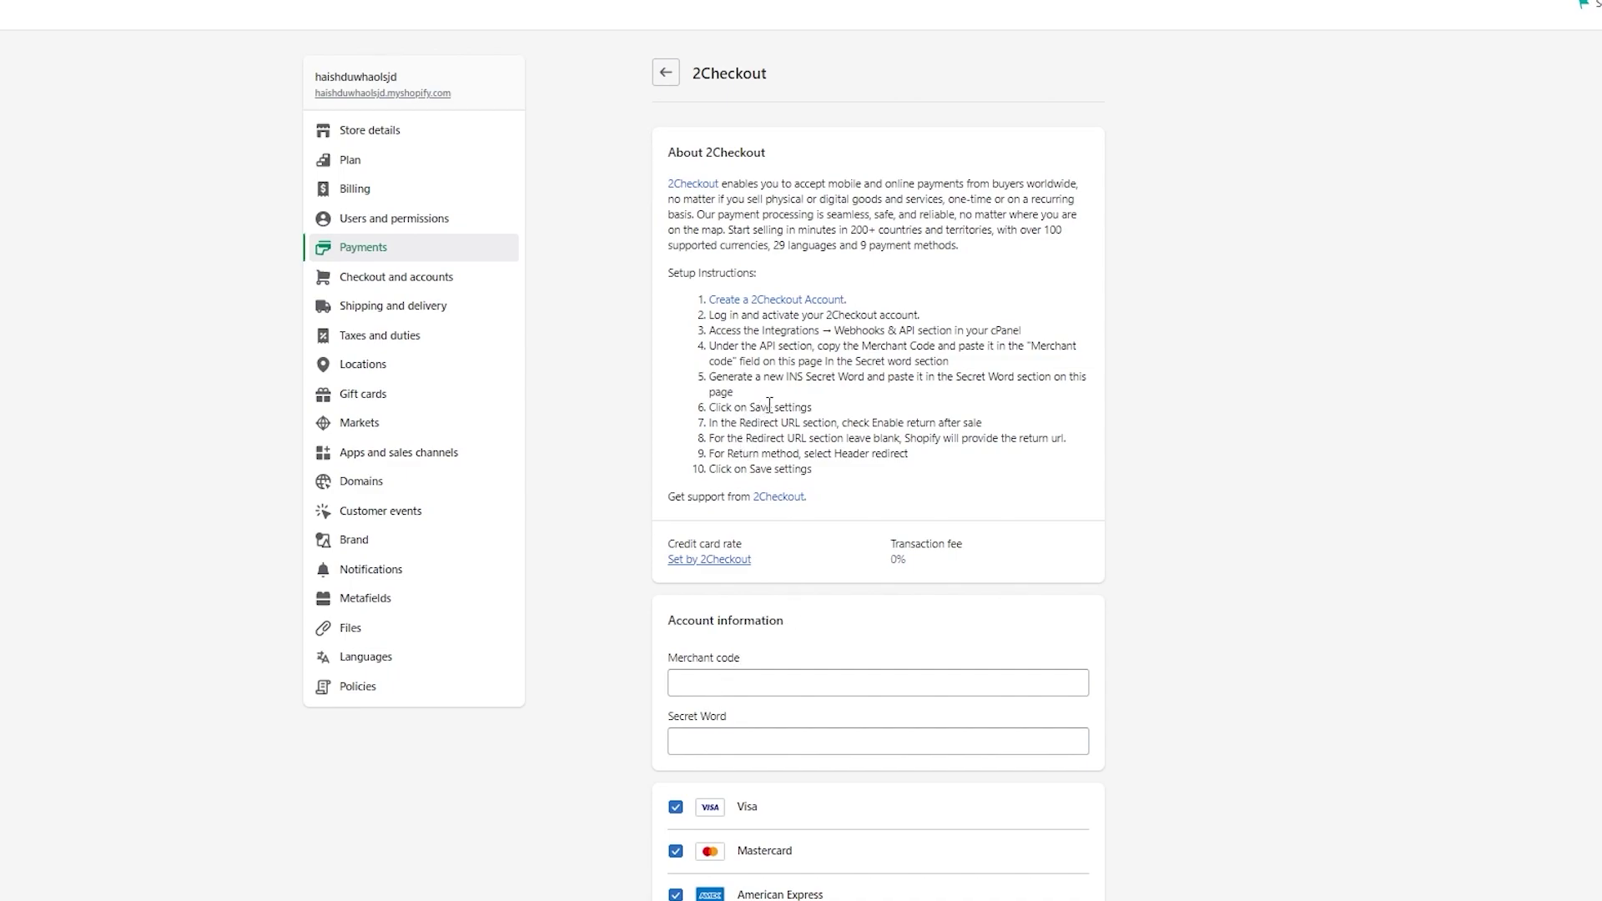
left_click(809, 743)
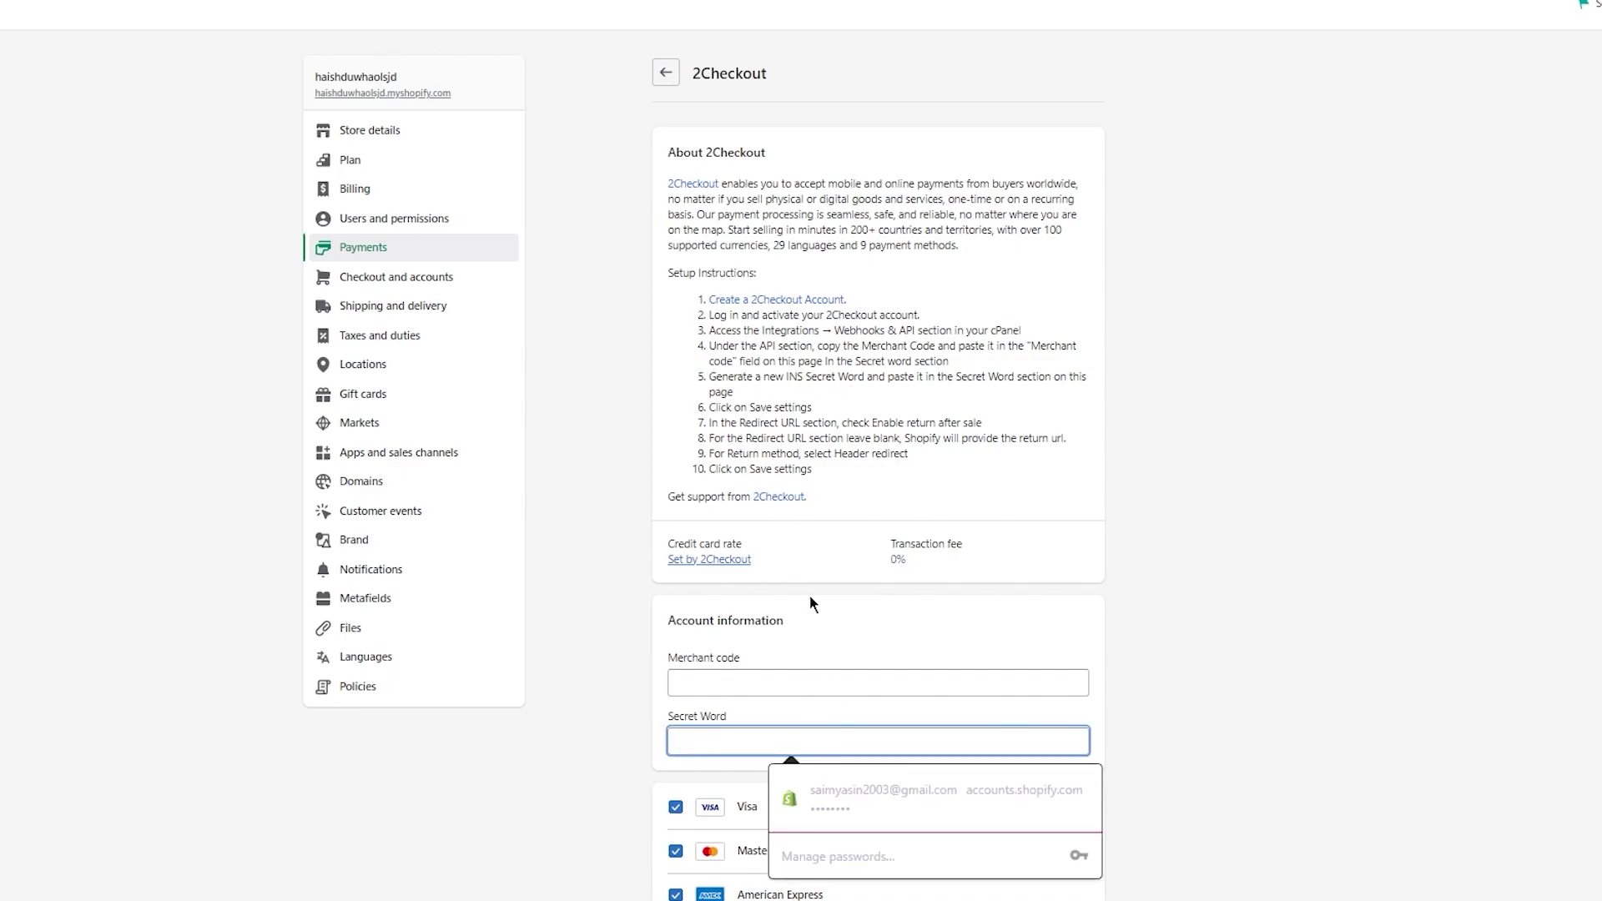
left_click(811, 469)
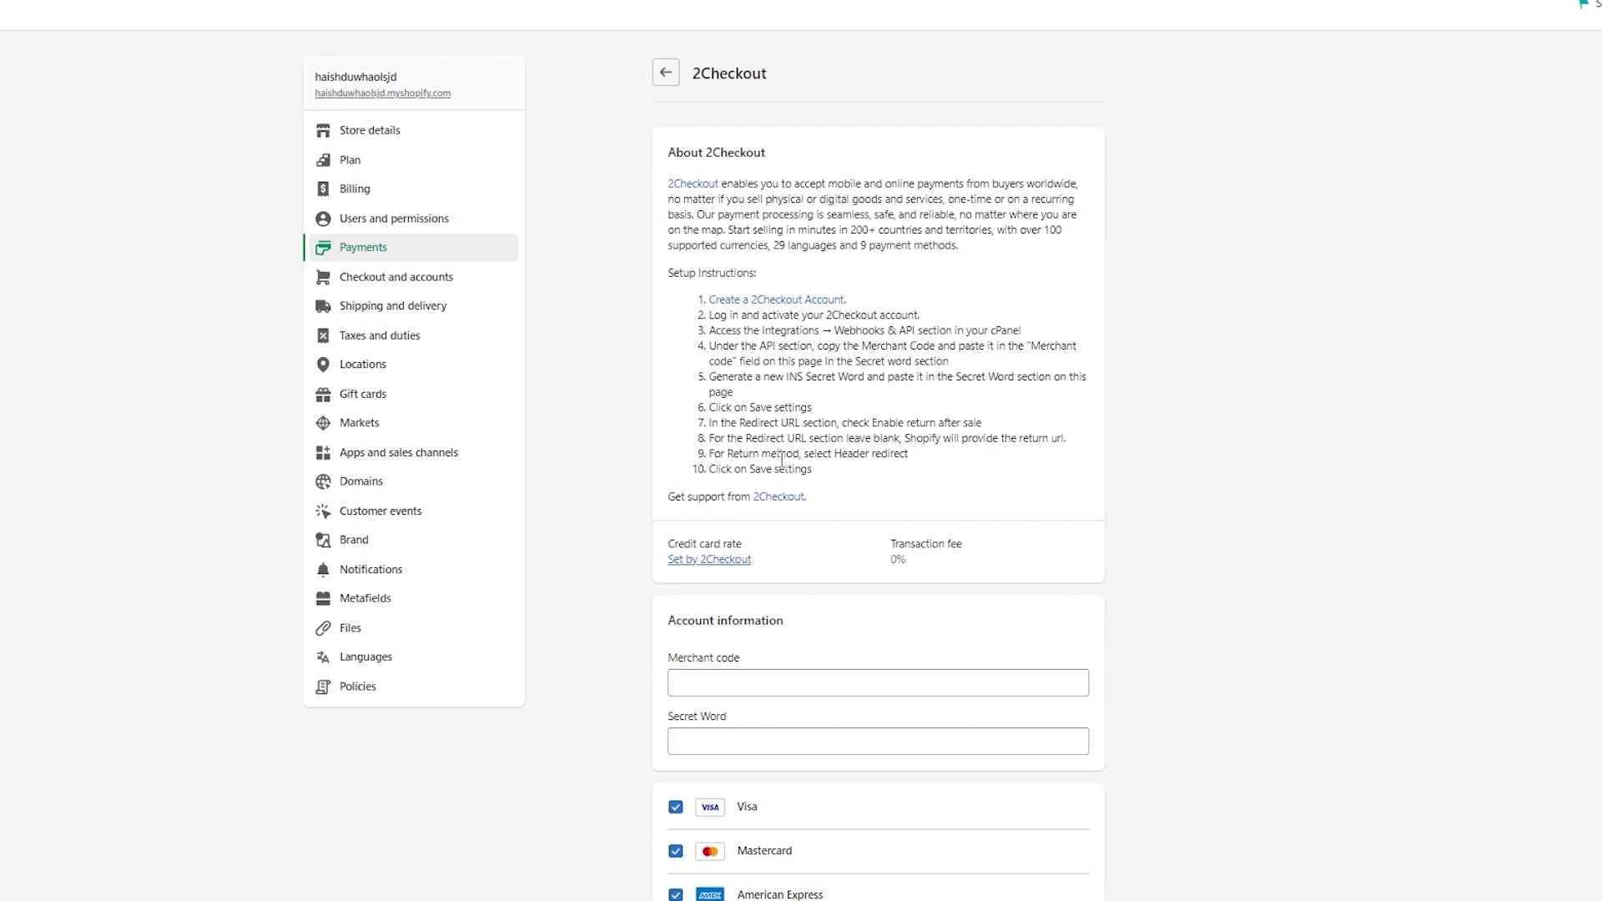
scroll(787, 538, "down", 5)
scroll(787, 538, "up", 5)
scroll(846, 582, "down", 5)
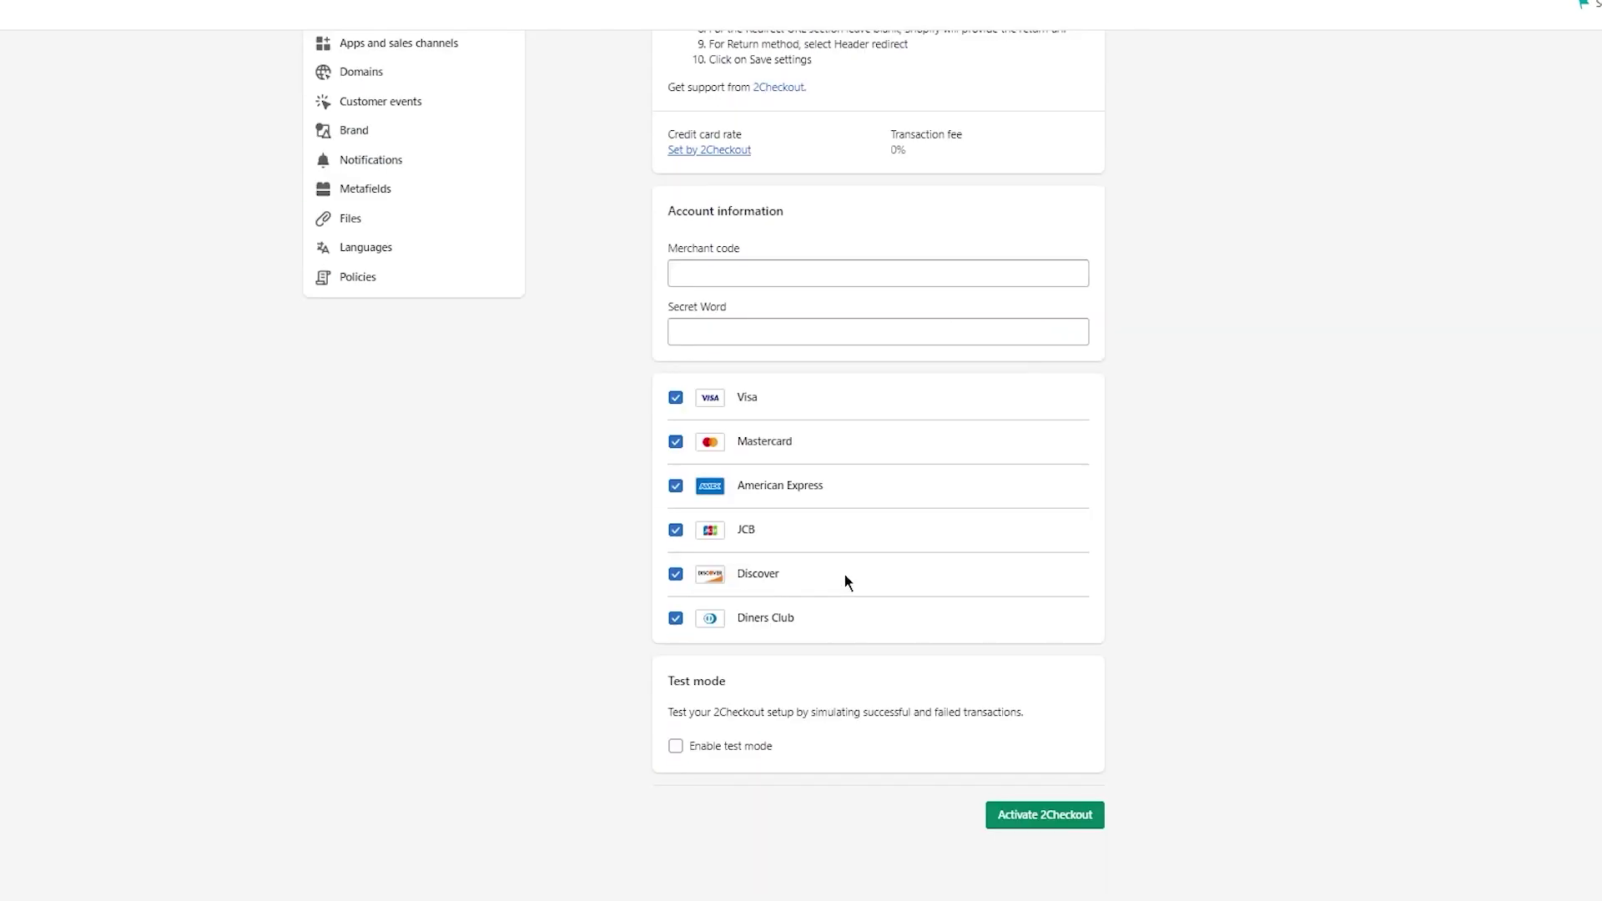
scroll(845, 576, "up", 5)
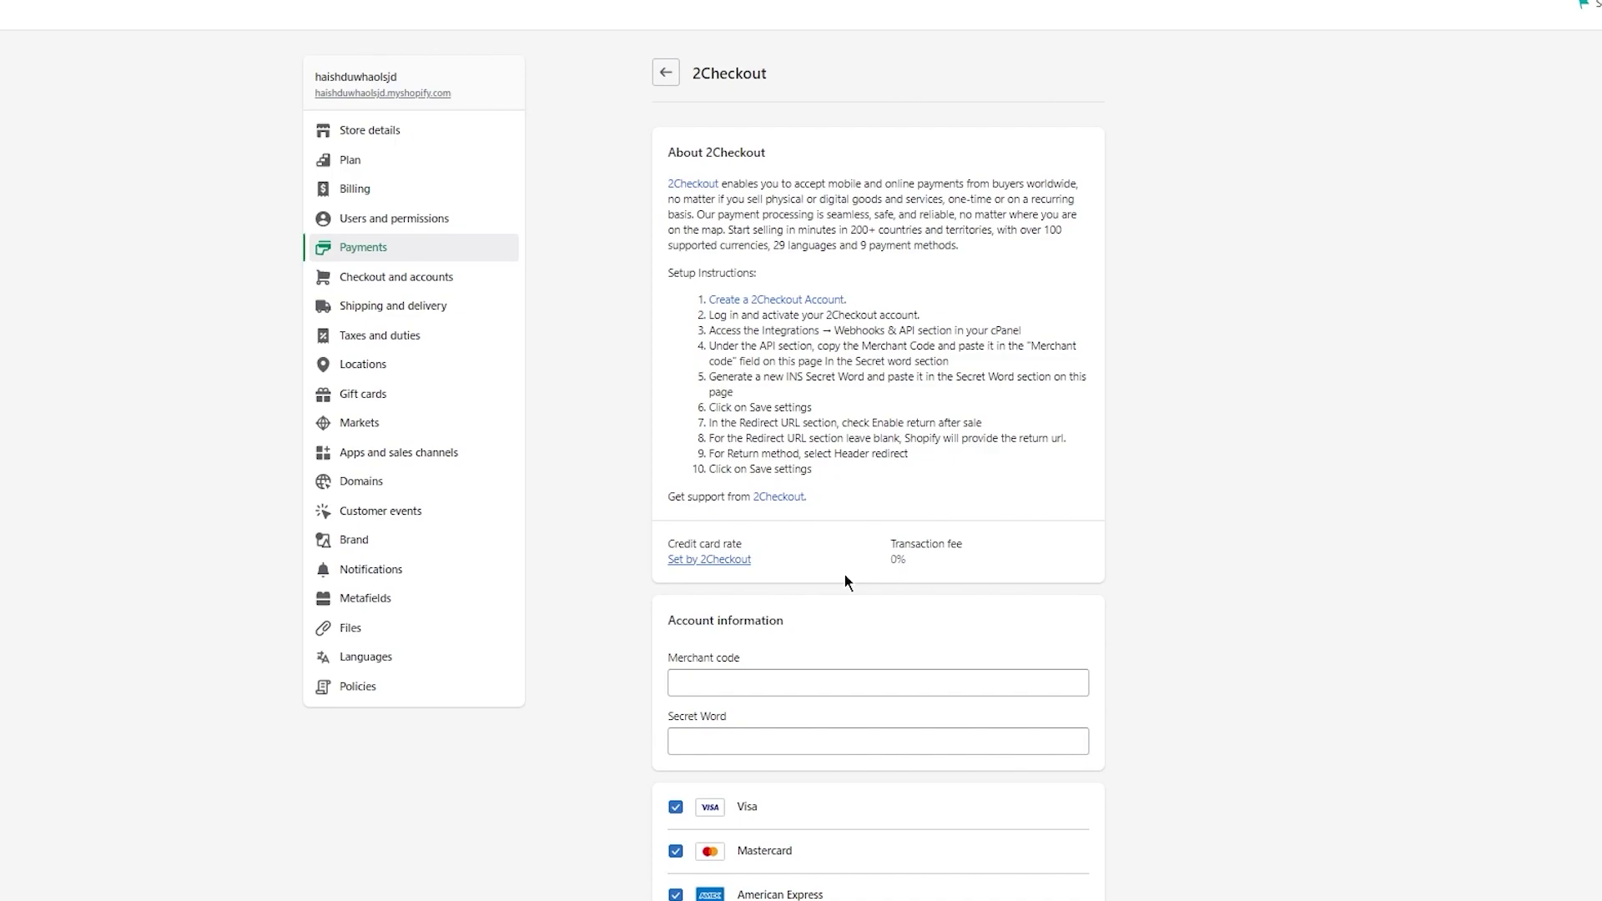
Leave the 2Checkout setup page via the back arrow without activating it
left_click(665, 72)
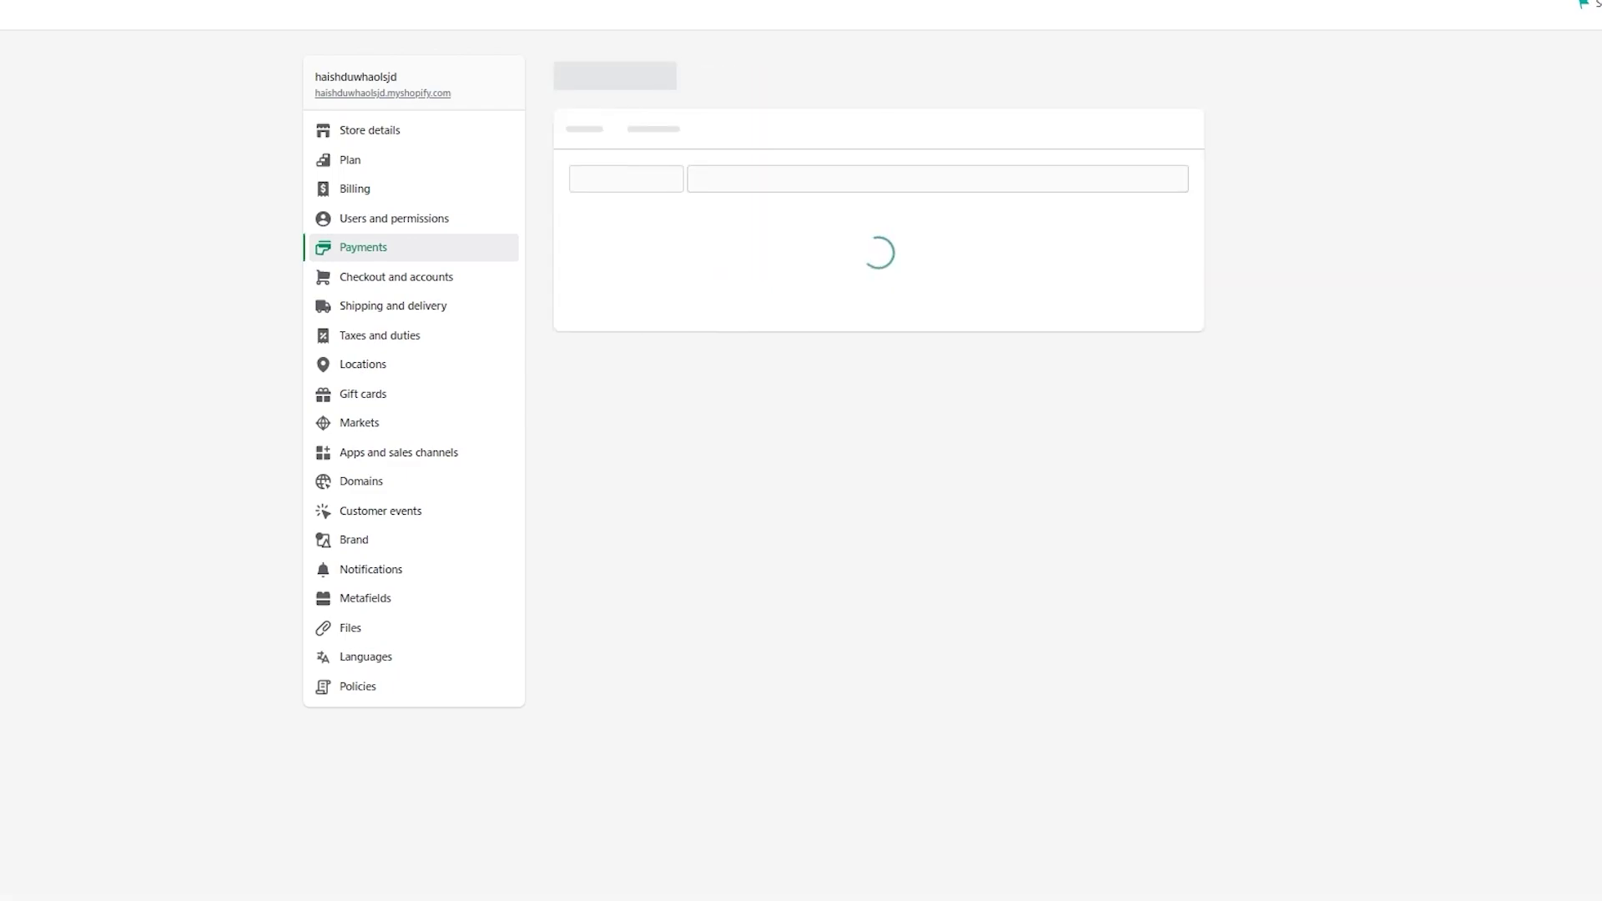